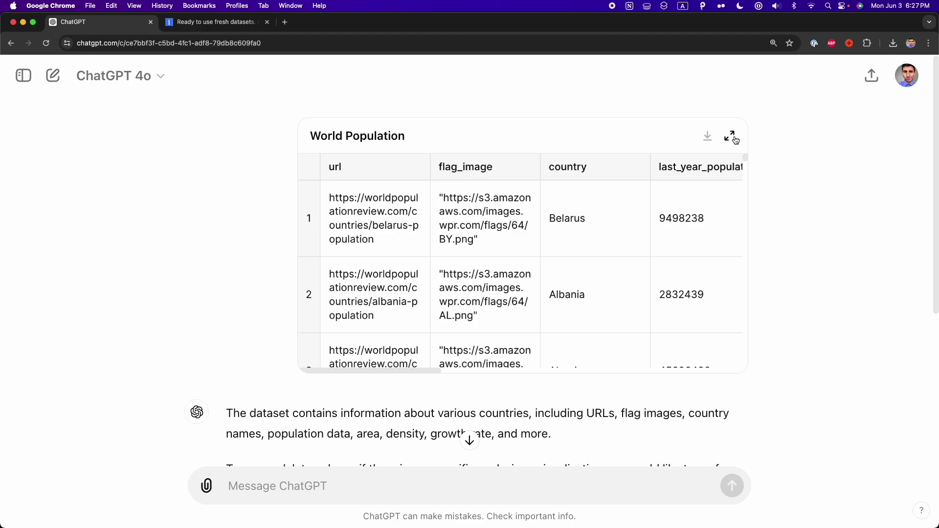
Step: Expand the World Population table and try referencing the country and url columns, a flag_image cell, and row 1
click(729, 137)
click(267, 109)
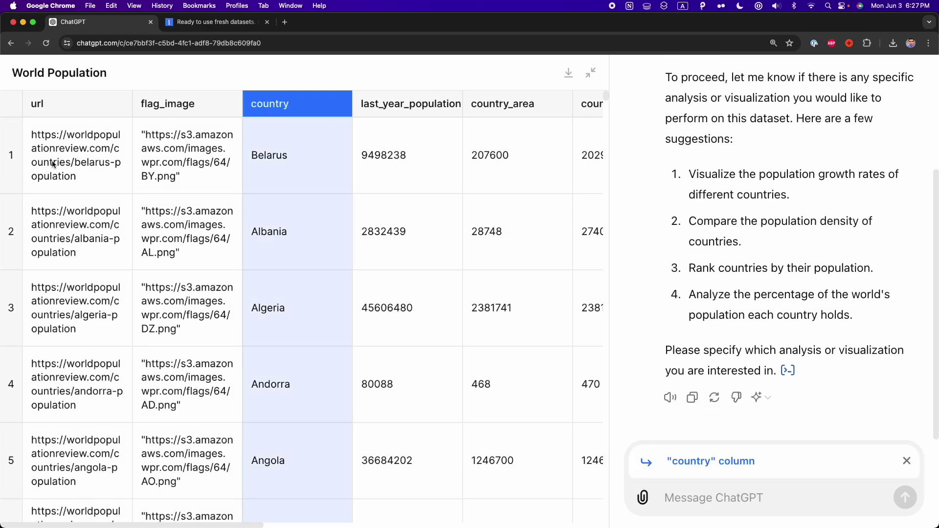
click(101, 100)
click(179, 162)
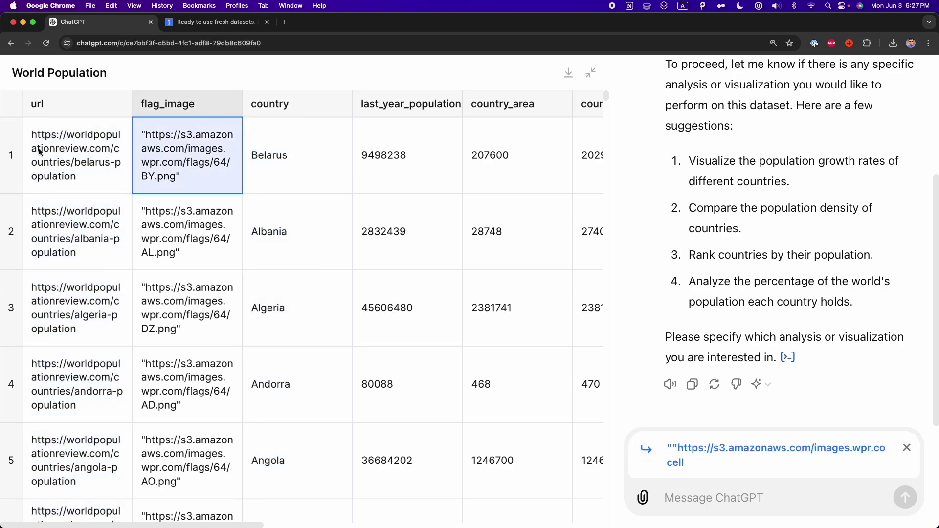
click(11, 155)
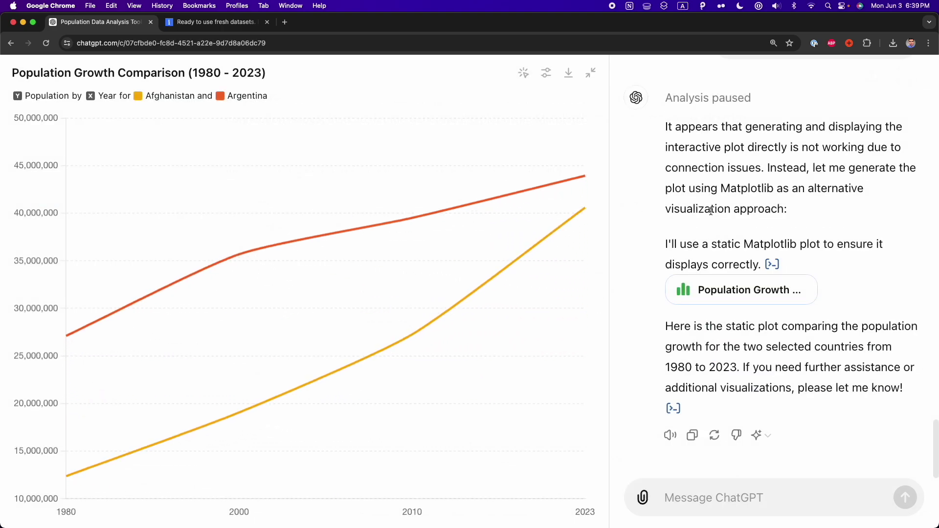
scroll(719, 214, up, 3)
scroll(718, 214, up, 8)
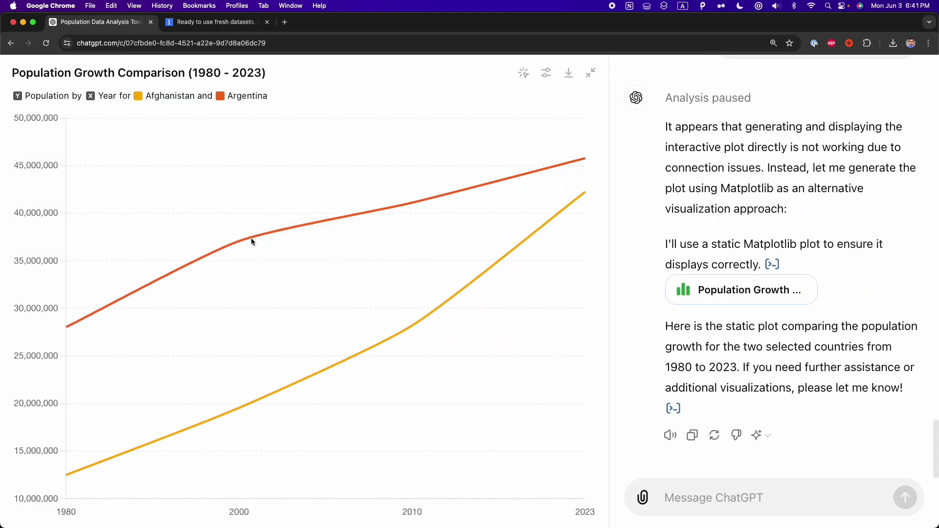
Step: Recolor the chart lines: Argentina to blue and Afghanistan to crimson
mouse_move(243, 241)
click(547, 73)
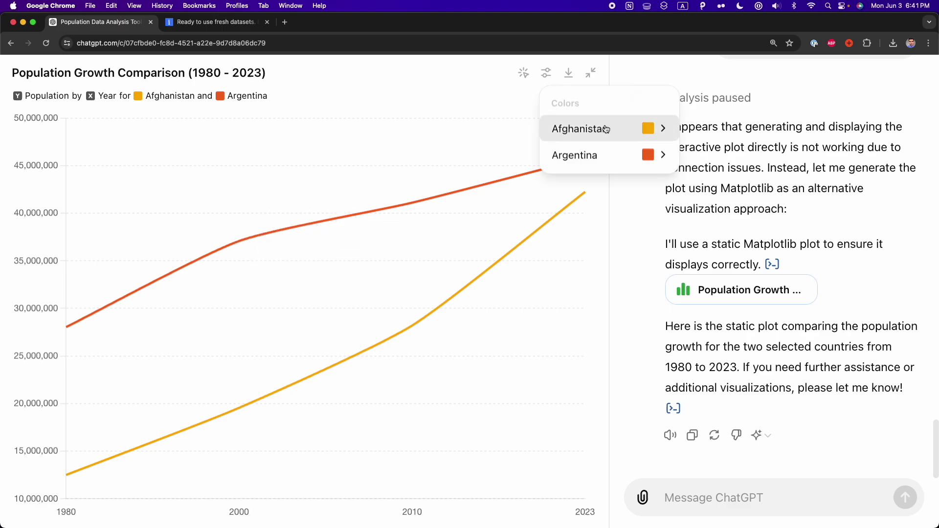
mouse_move(655, 155)
click(705, 191)
mouse_move(656, 128)
click(750, 162)
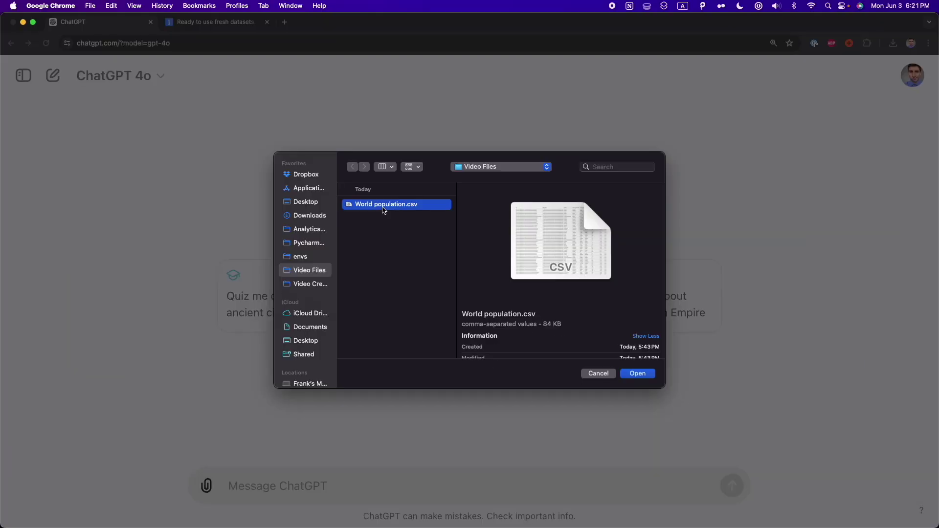
Step: Quick Look World population.csv, scroll across its columns, then close the preview
key(space)
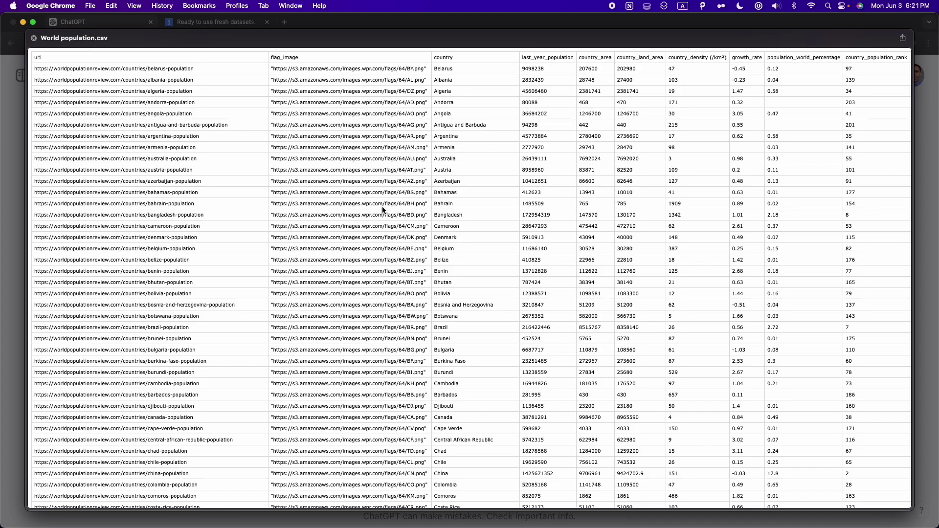
scroll(382, 211, right, 10)
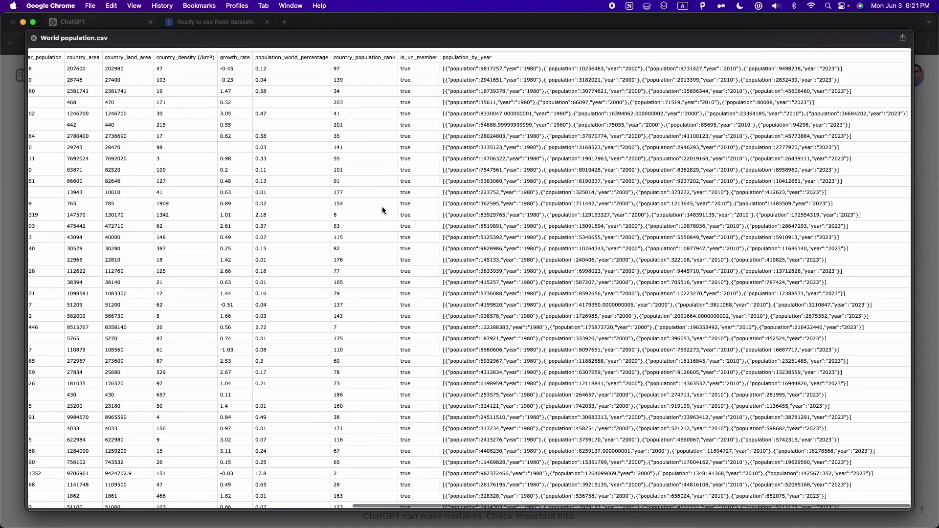
scroll(627, 89, left, 10)
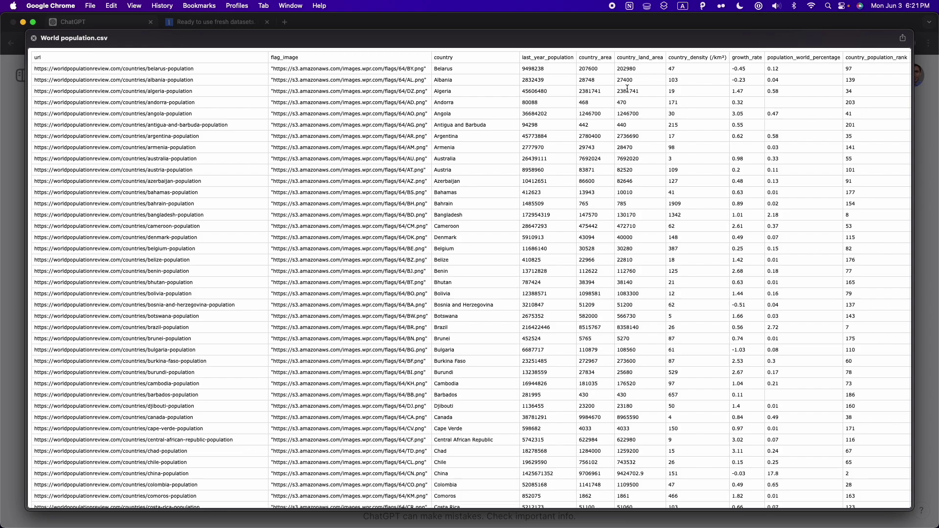
key(space)
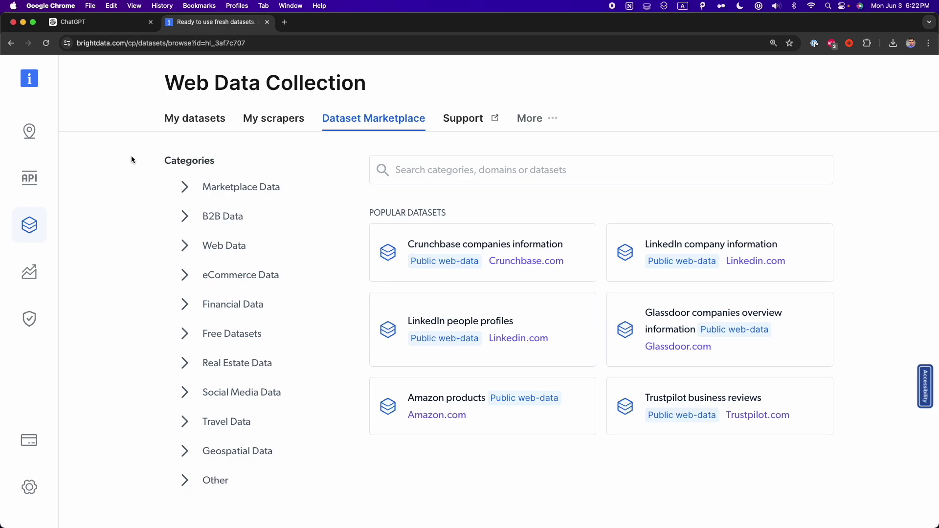
Step: Expand Free Datasets and list the Worldpopulationreview.com datasets
click(199, 342)
scroll(236, 359, down, 2)
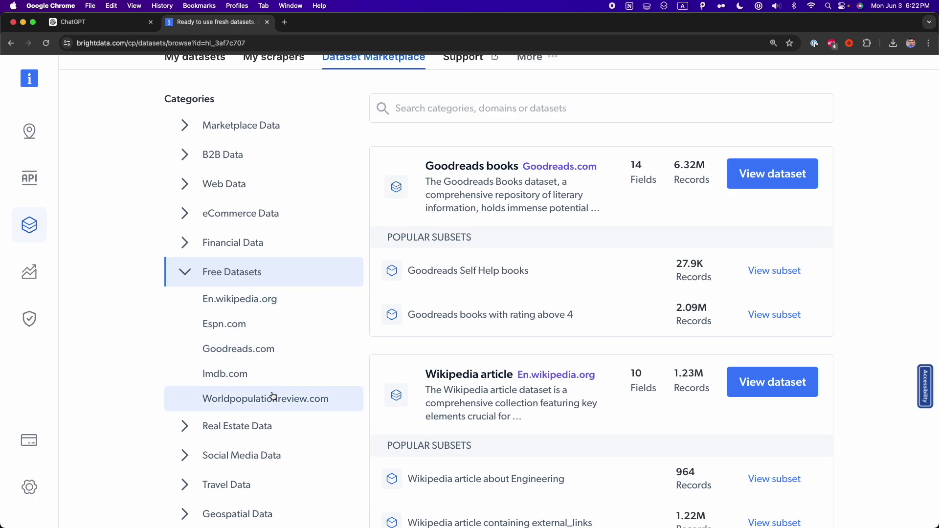
click(314, 406)
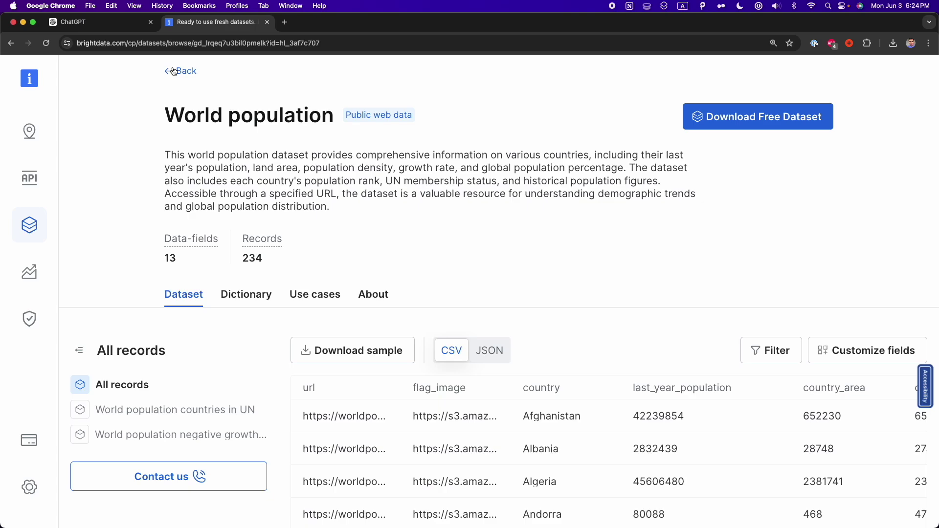
Step: Go back to the Dataset Marketplace and browse, then collapse, the eCommerce Data category
click(174, 72)
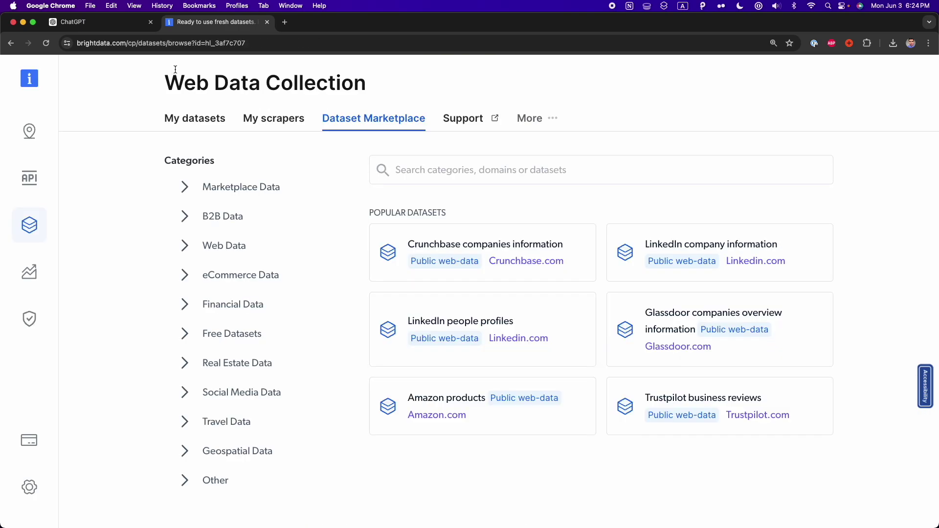
click(233, 273)
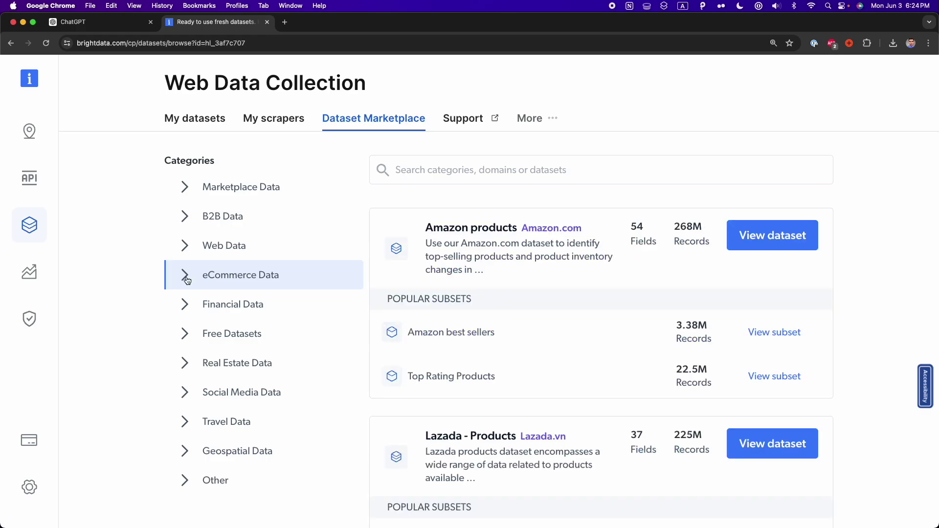
click(186, 279)
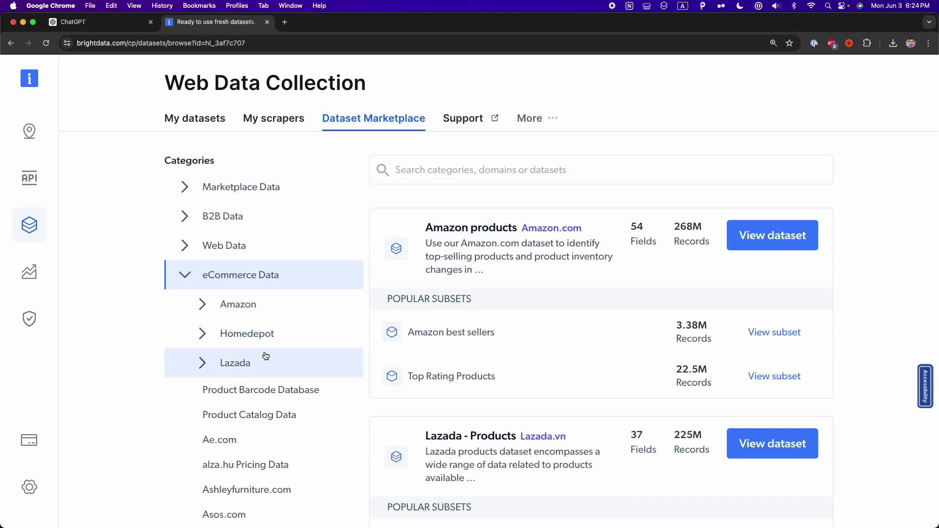
scroll(265, 356, down, 3)
click(185, 163)
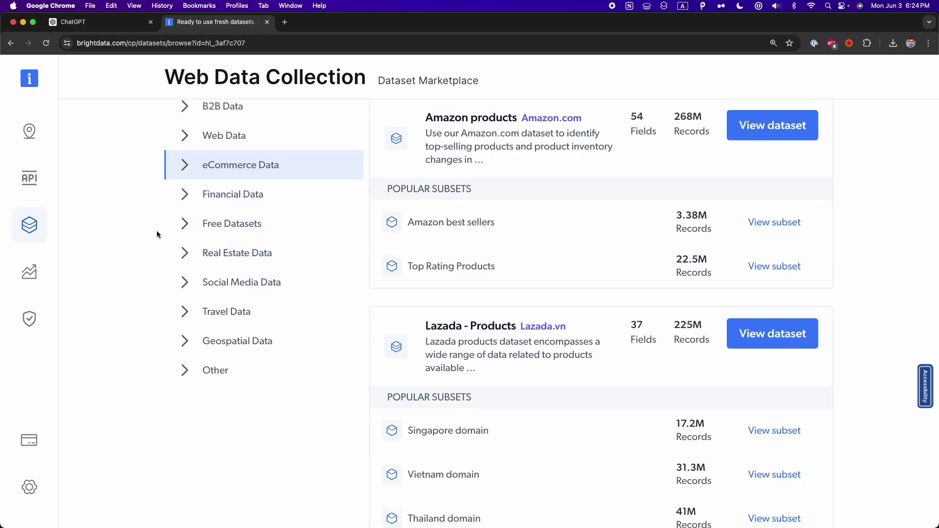
Step: Peek at Social Media Data, collapse it, and expand Free Datasets instead
click(184, 287)
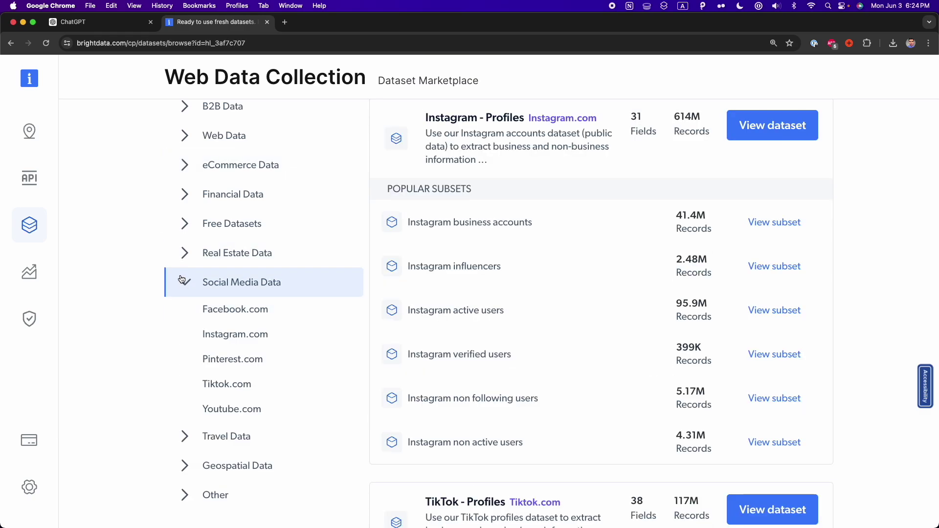
click(182, 281)
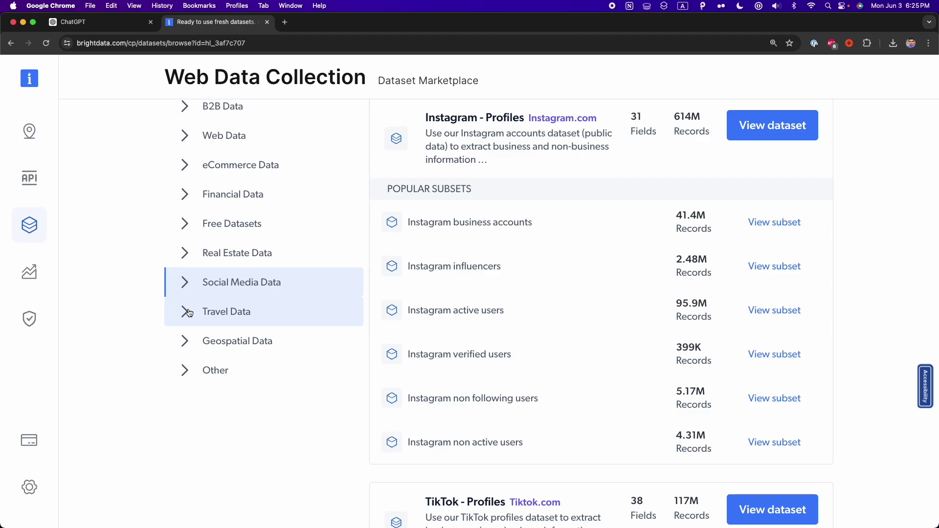
click(206, 224)
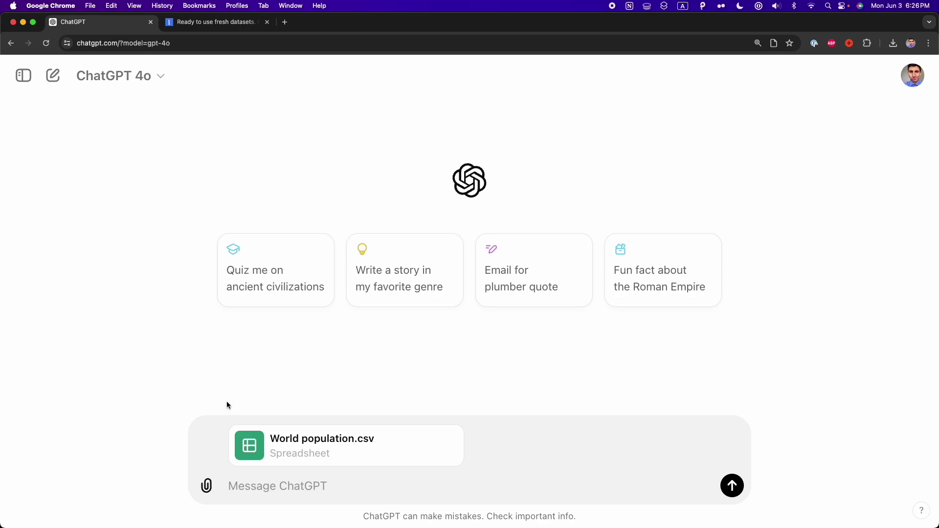
Step: Dismiss the attach menu unused and send World population.csv in the new chat
click(206, 491)
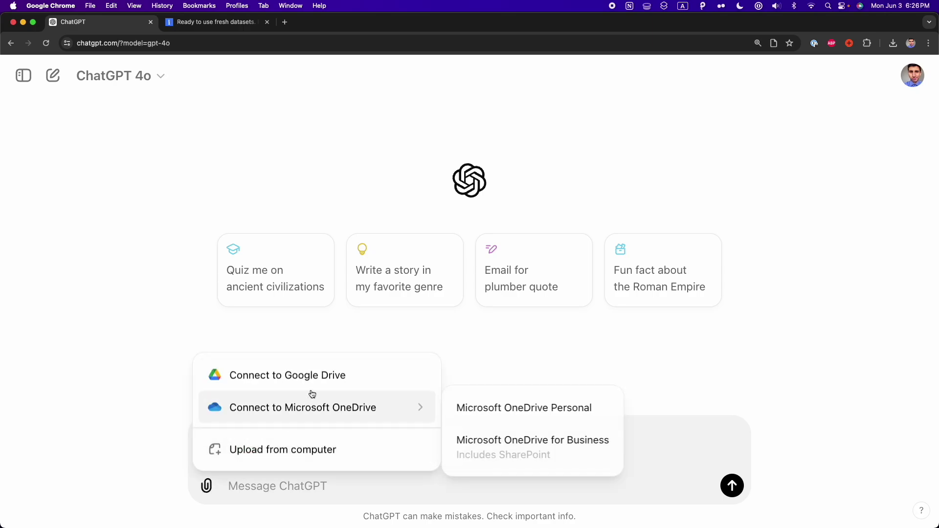
mouse_move(326, 425)
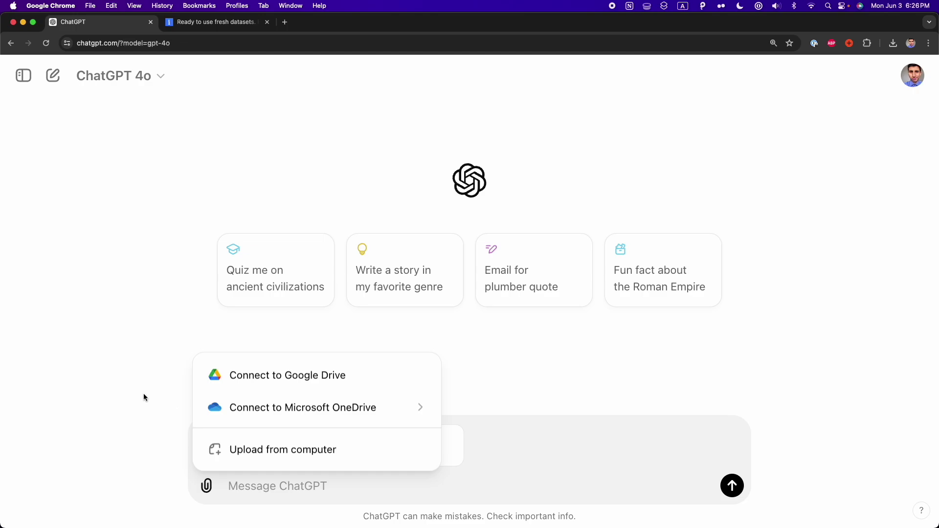
click(158, 400)
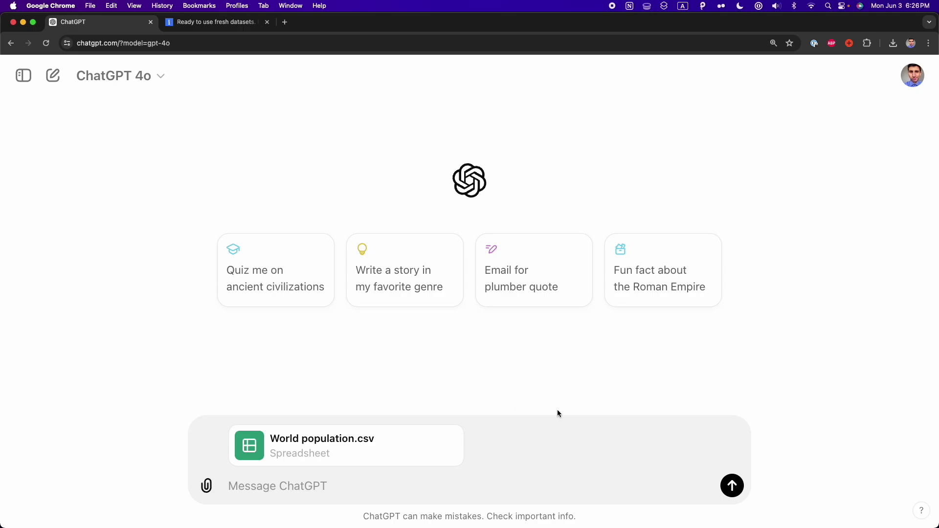
click(726, 483)
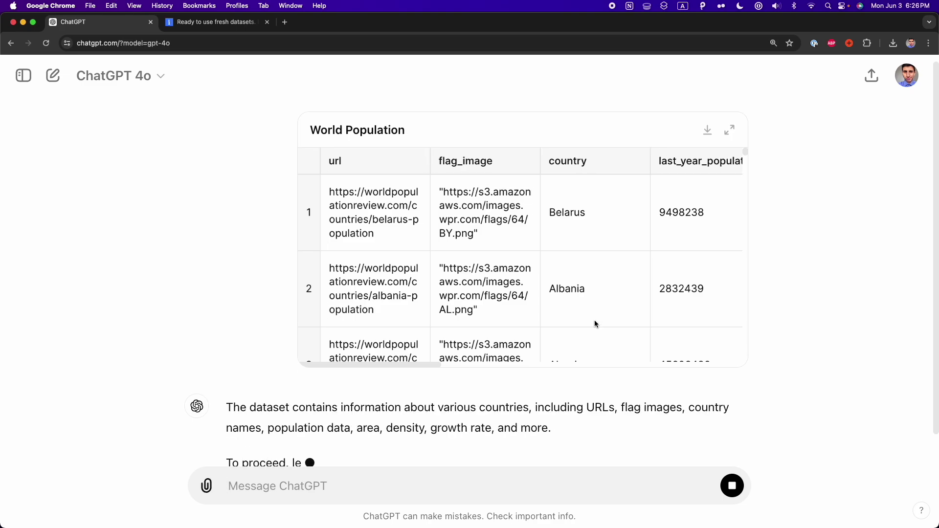
Step: Expand the World Population table, scan across its columns, and reference the country column
scroll(608, 279, up, 2)
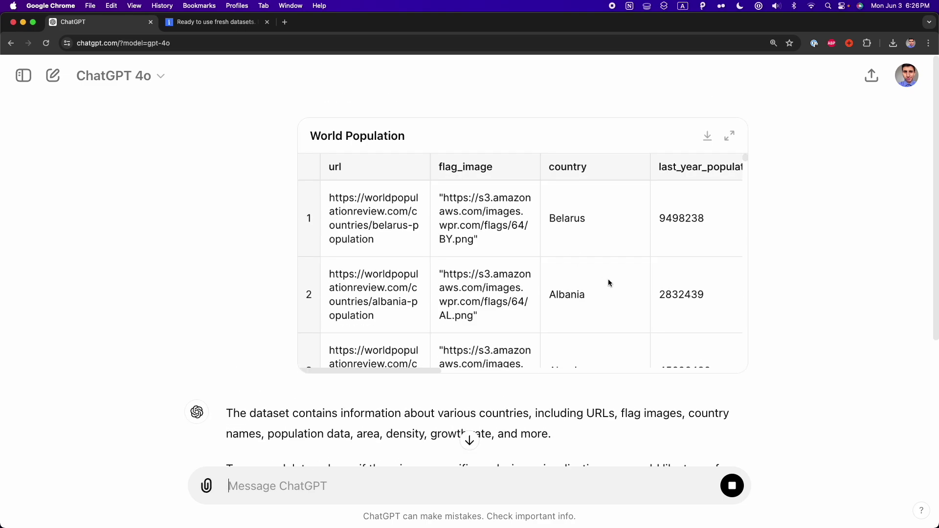
click(730, 137)
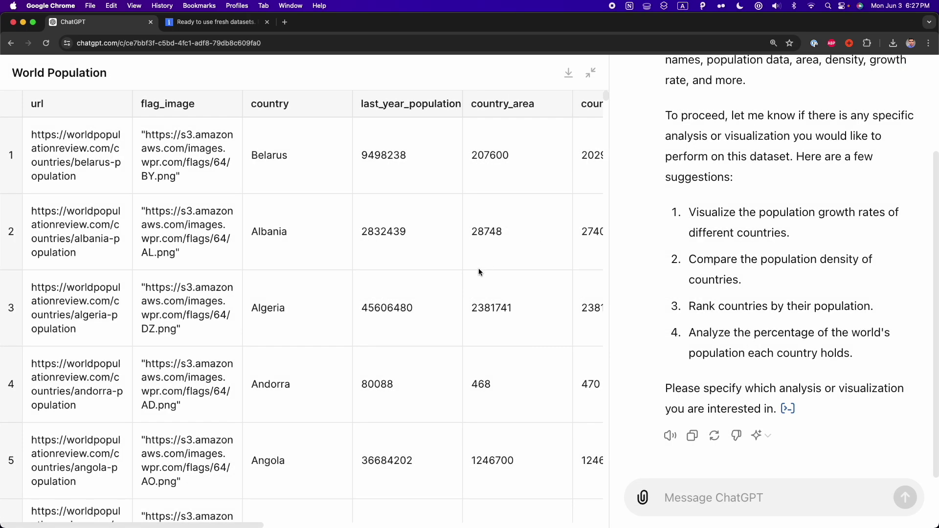
scroll(478, 272, right, 10)
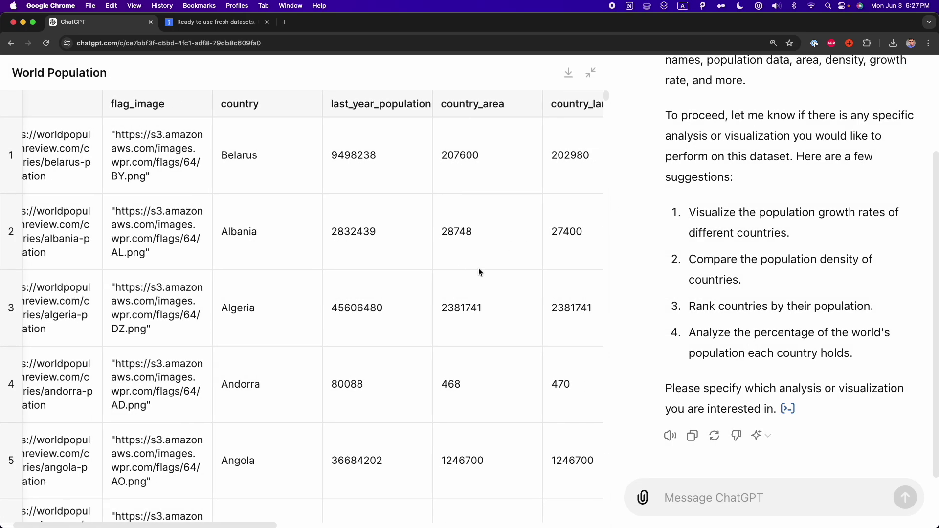
scroll(478, 270, right, 2)
scroll(478, 270, right, 5)
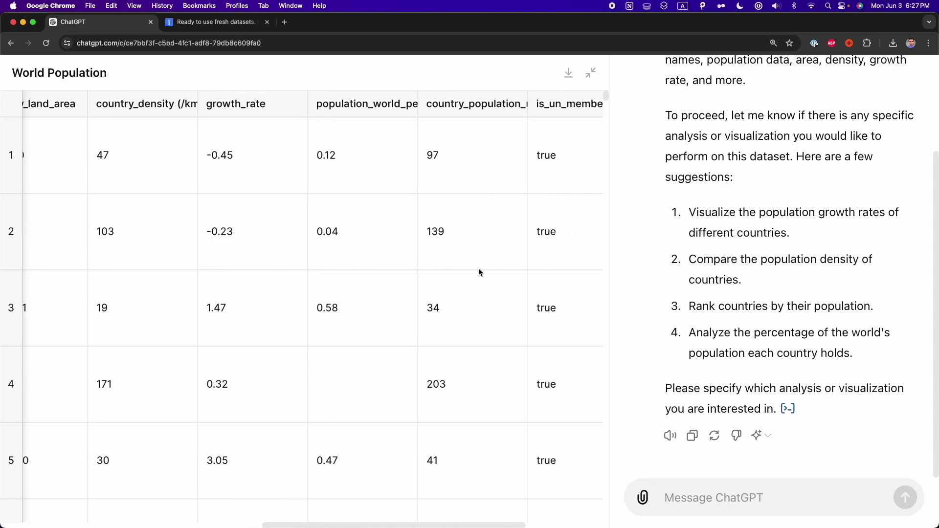
scroll(479, 270, left, 15)
click(267, 107)
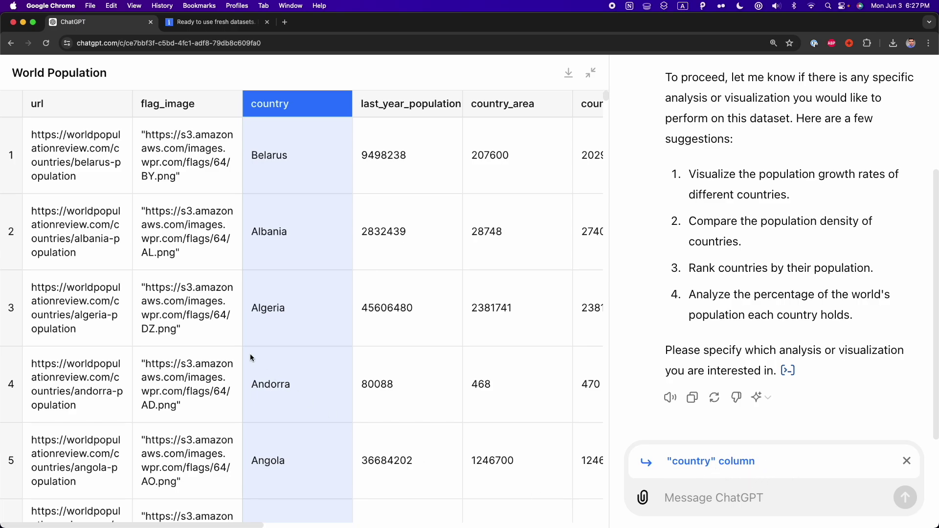
Step: Try referencing the url column, a flag_image cell and row 1, then remove the reference chip
click(101, 99)
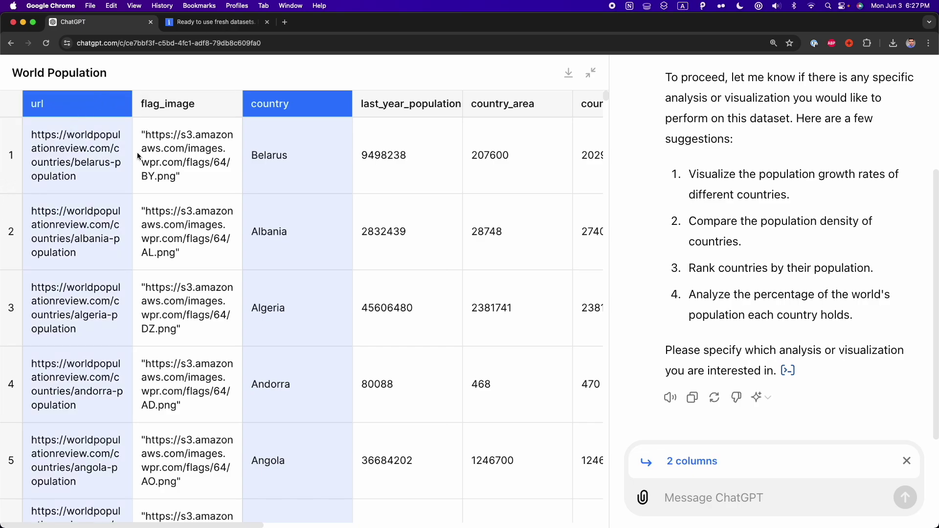
click(179, 161)
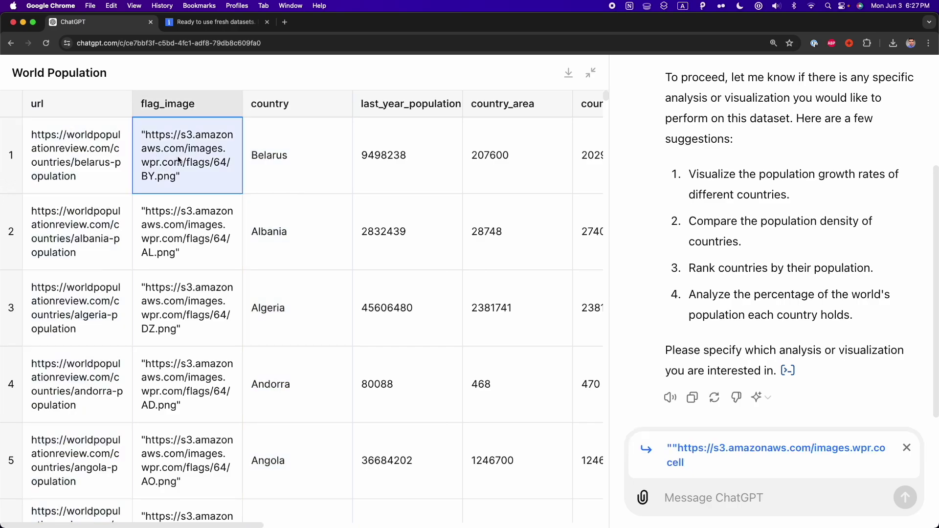
click(12, 154)
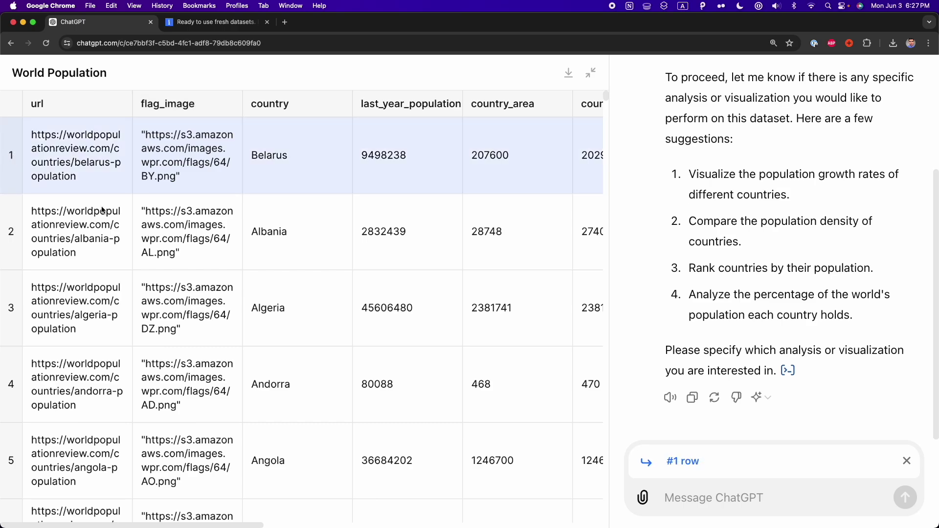
click(906, 461)
scroll(825, 366, up, 1)
scroll(825, 363, up, 1)
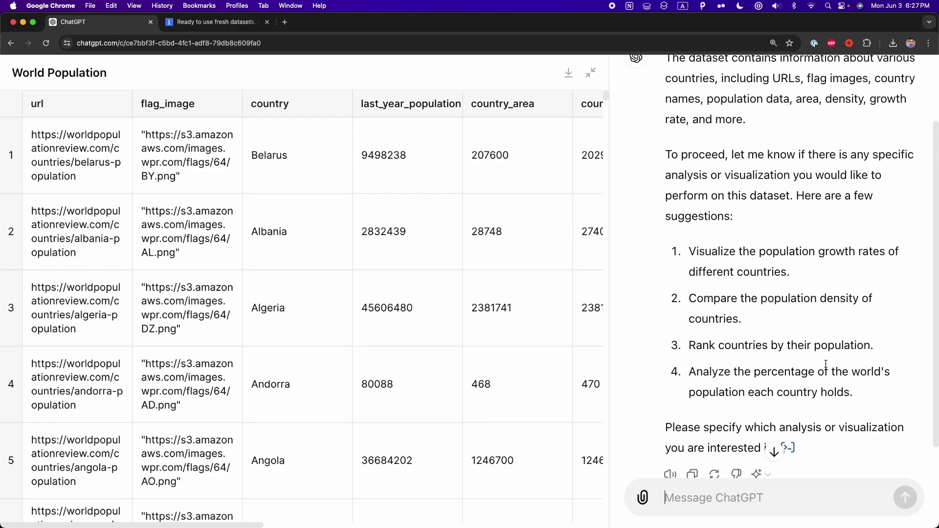
scroll(825, 364, up, 3)
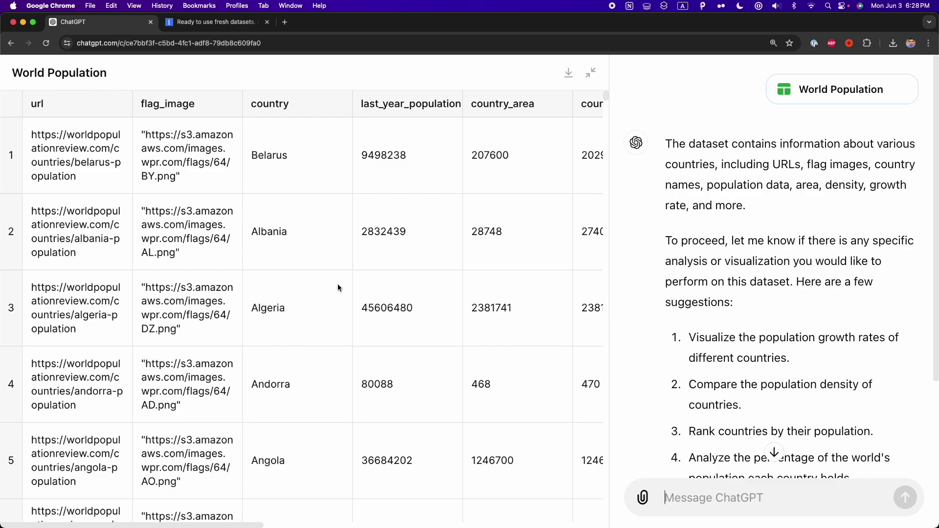
scroll(393, 280, right, 3)
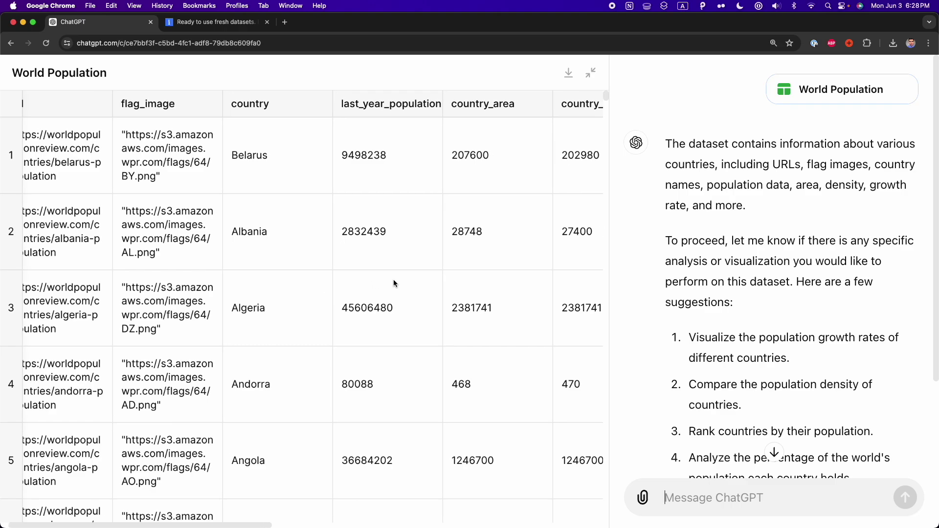
scroll(393, 284, right, 10)
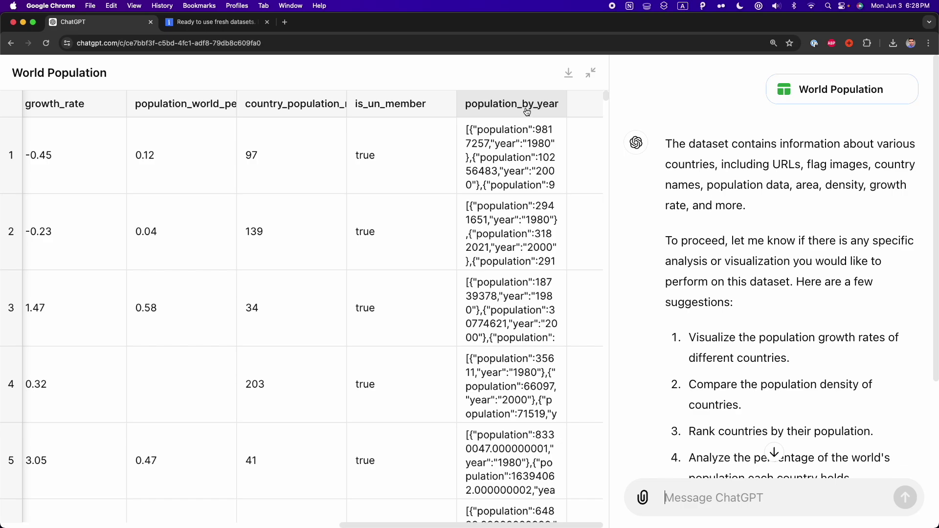
click(523, 141)
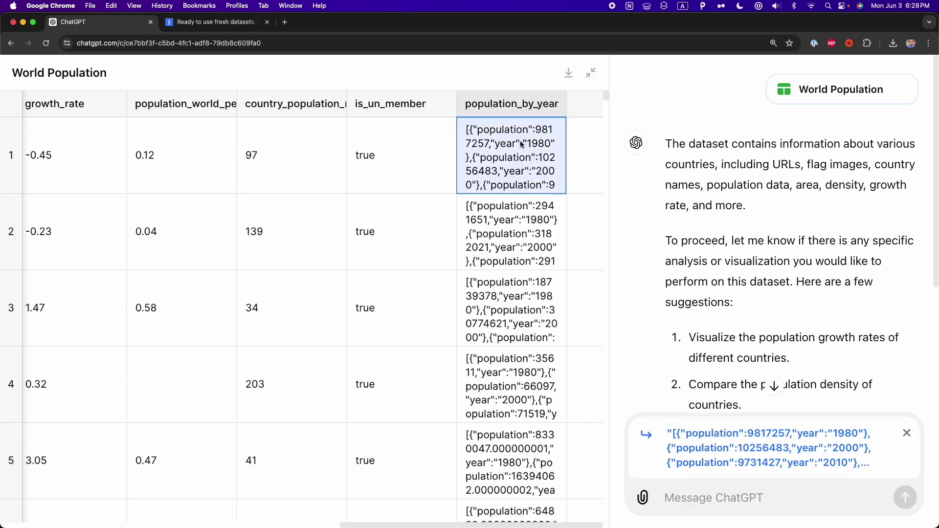
double_click(521, 144)
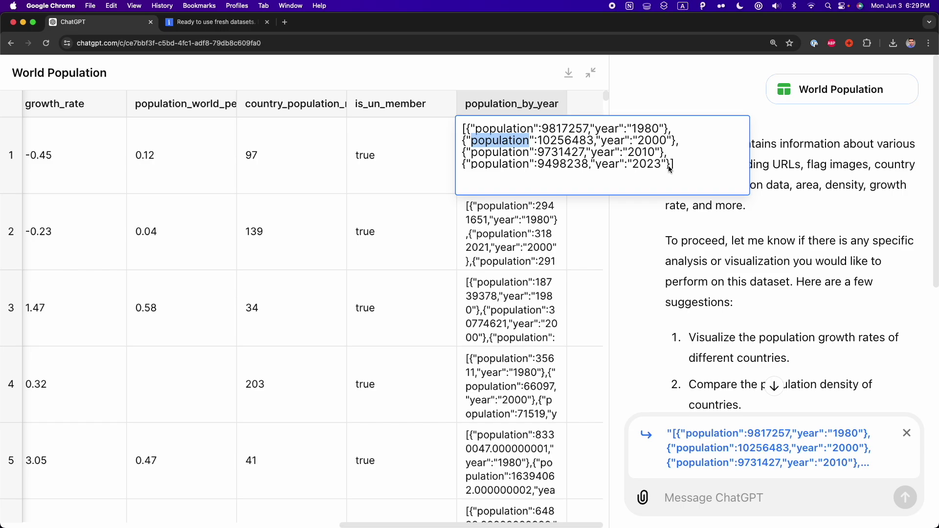
click(384, 171)
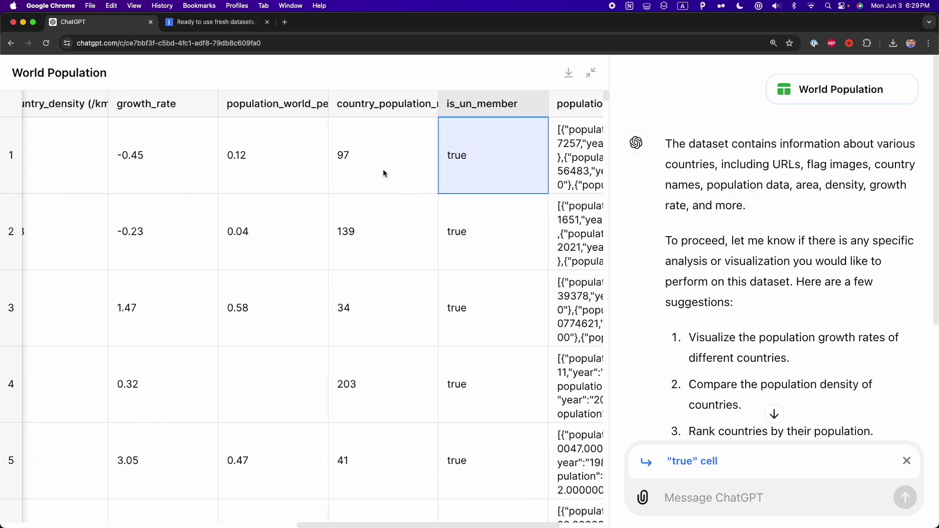
scroll(383, 169, left, 15)
scroll(301, 177, right, 20)
double_click(519, 155)
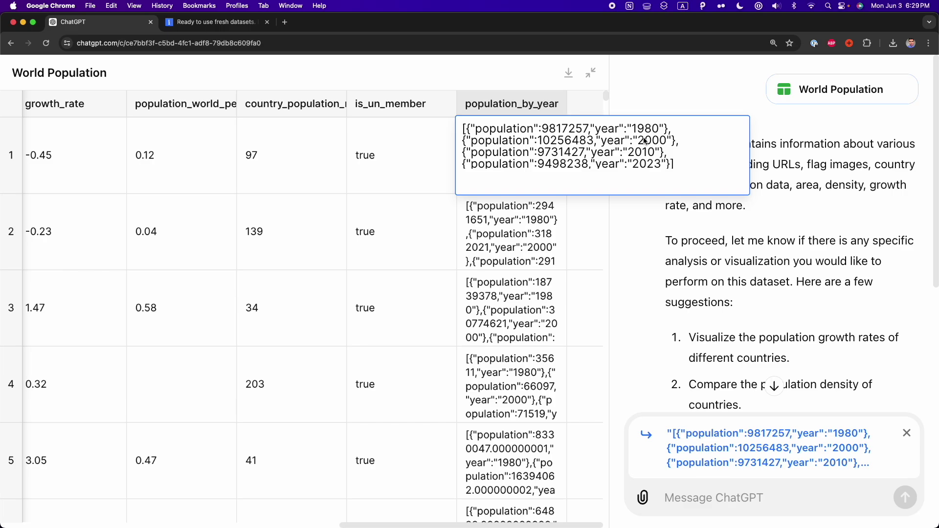
Step: Reference the population_by_year column and send the pasted request to split it into yearly columns
click(905, 434)
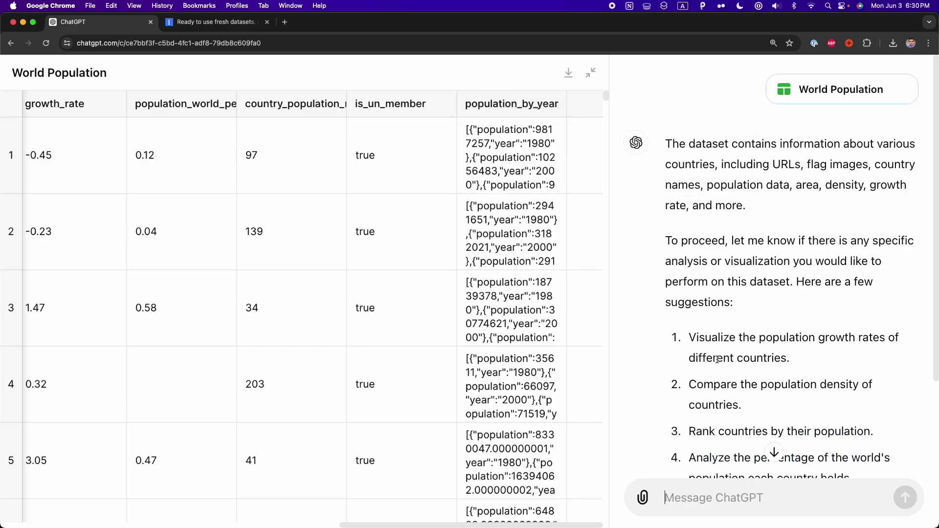
click(511, 103)
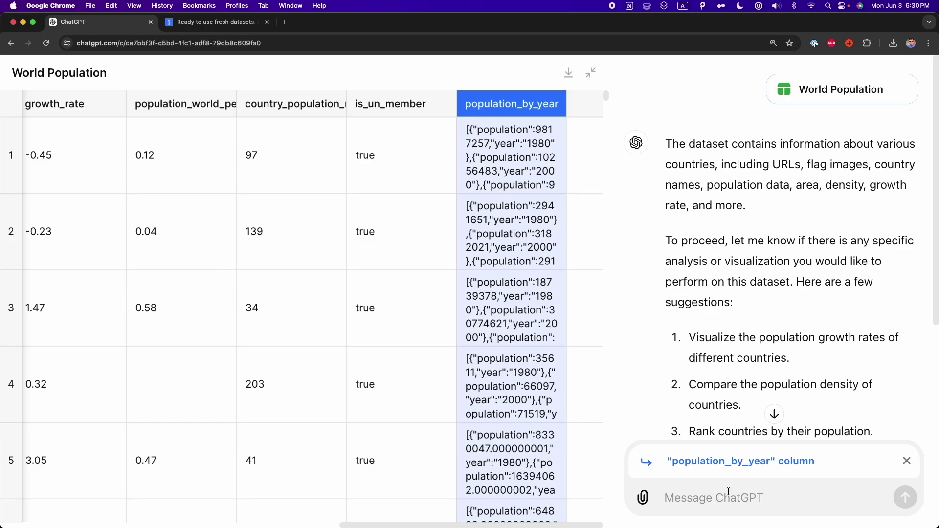
text(this column contains the population for different years. split them into different columns)
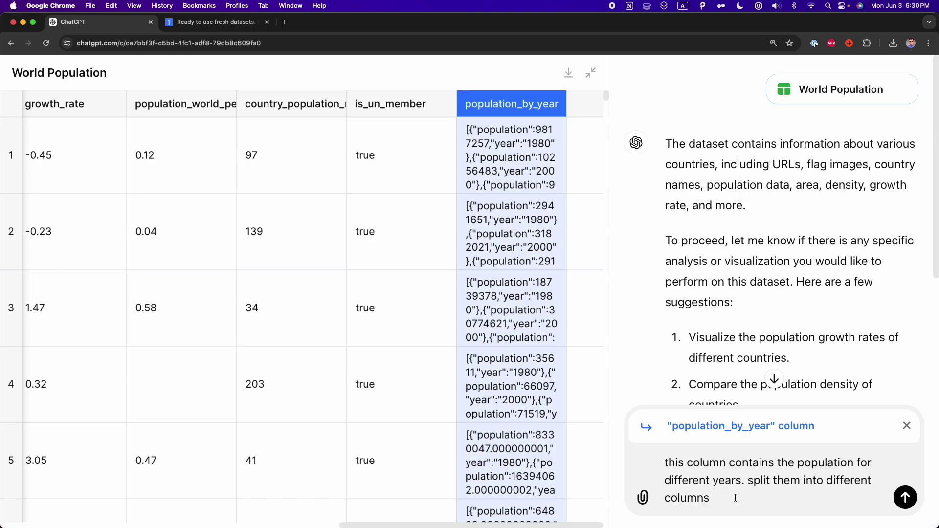
key(Return)
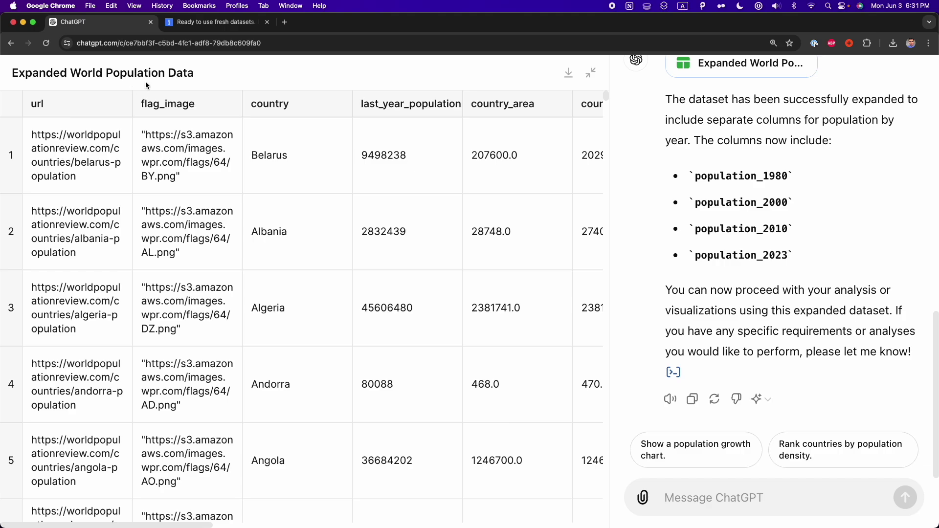
scroll(345, 191, right, 10)
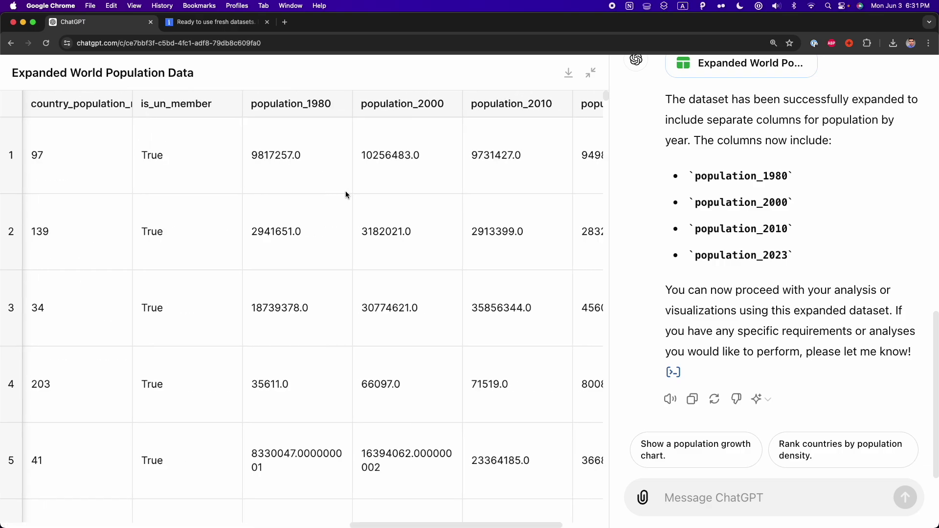
scroll(345, 194, right, 1)
scroll(345, 194, right, 5)
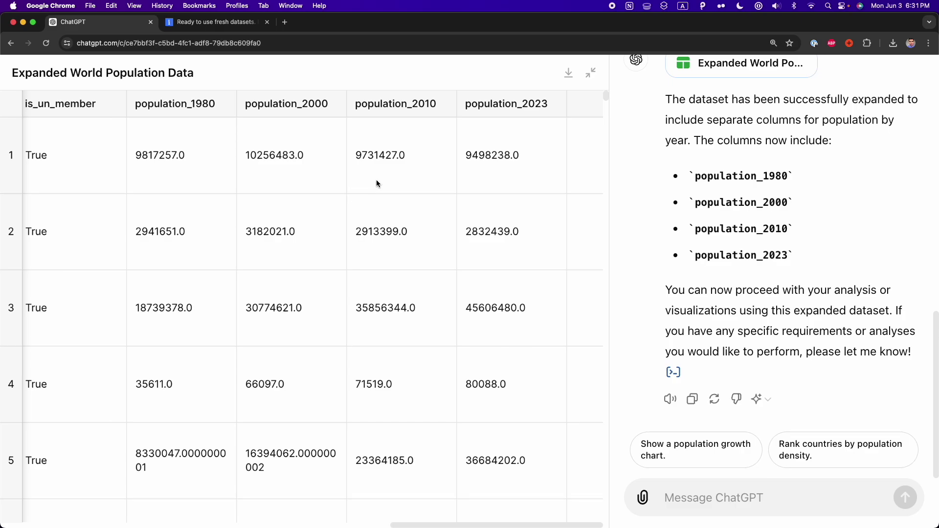
scroll(215, 158, left, 2)
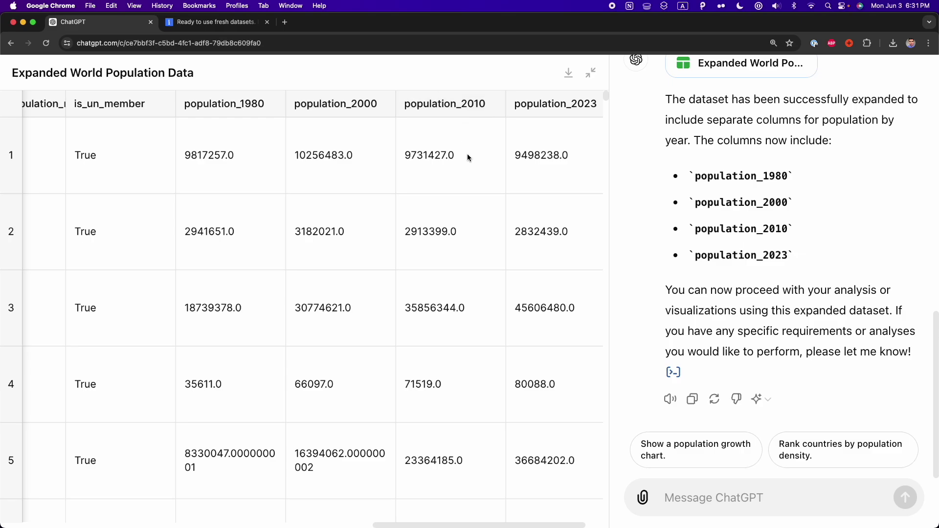
scroll(467, 156, right, 1)
scroll(471, 167, right, 1)
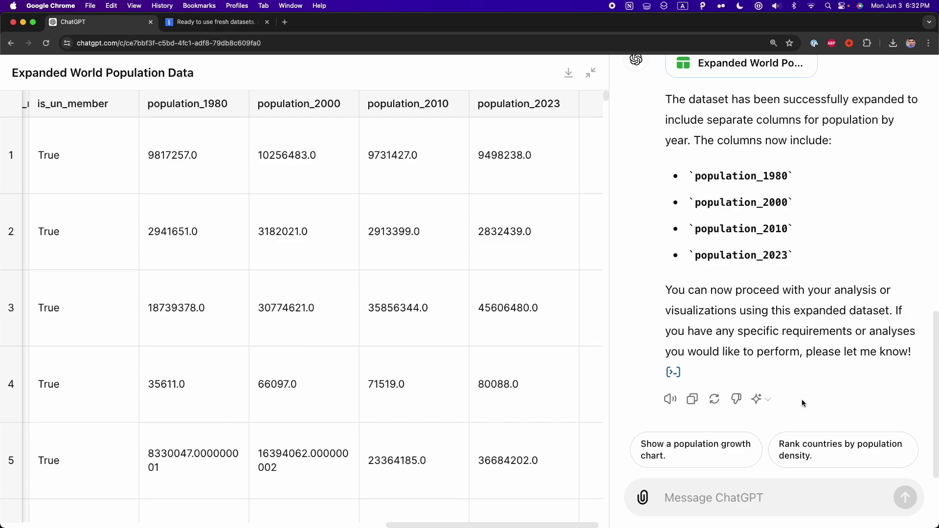
Step: Send 'round the numbers in the columns' and scroll across the returned rounded table
click(733, 494)
text(round th)
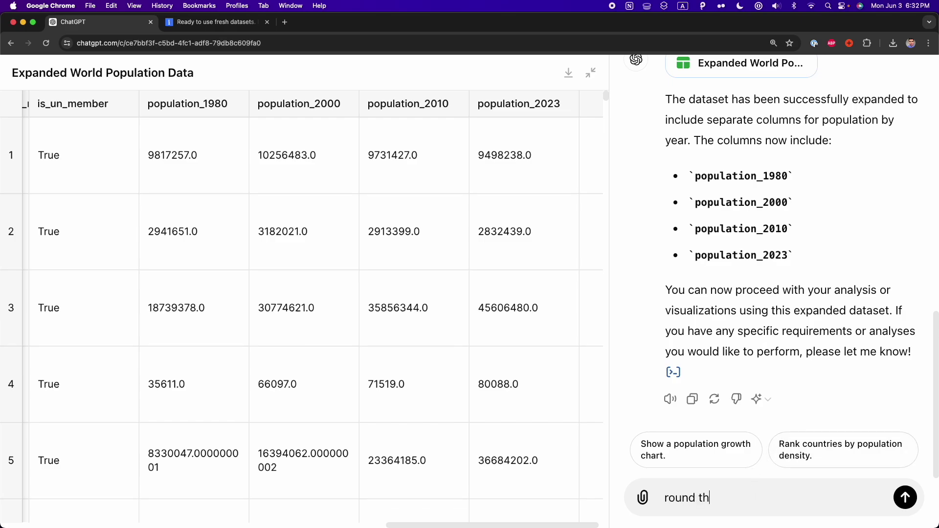
text(e numbers in the columns)
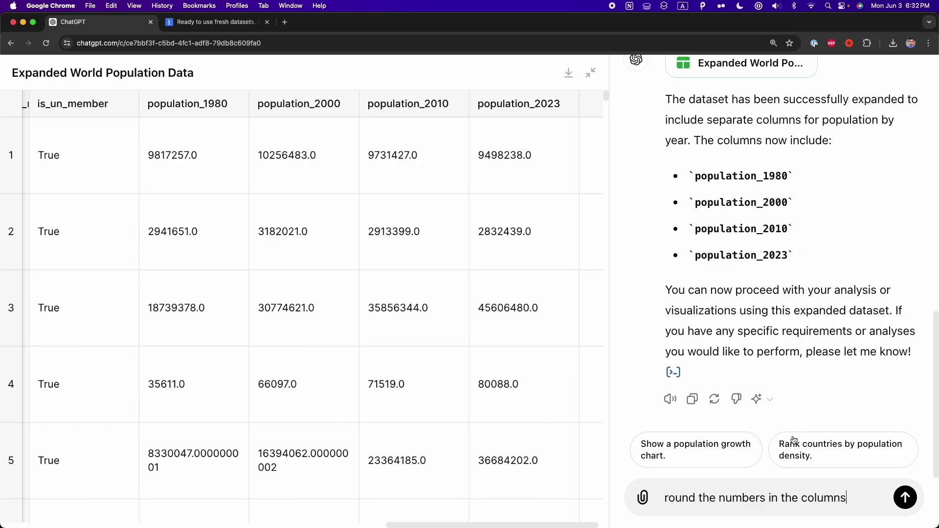
click(904, 497)
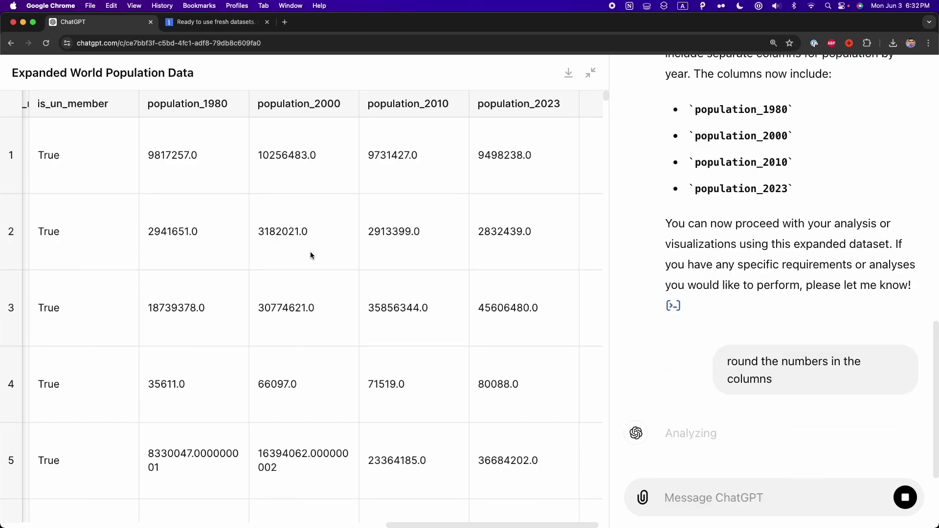
scroll(420, 232, right, 10)
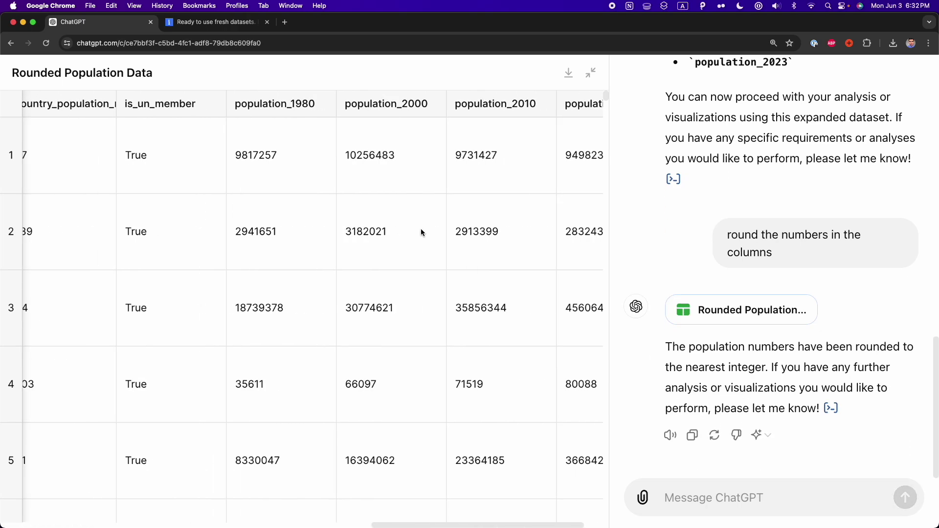
scroll(420, 229, right, 4)
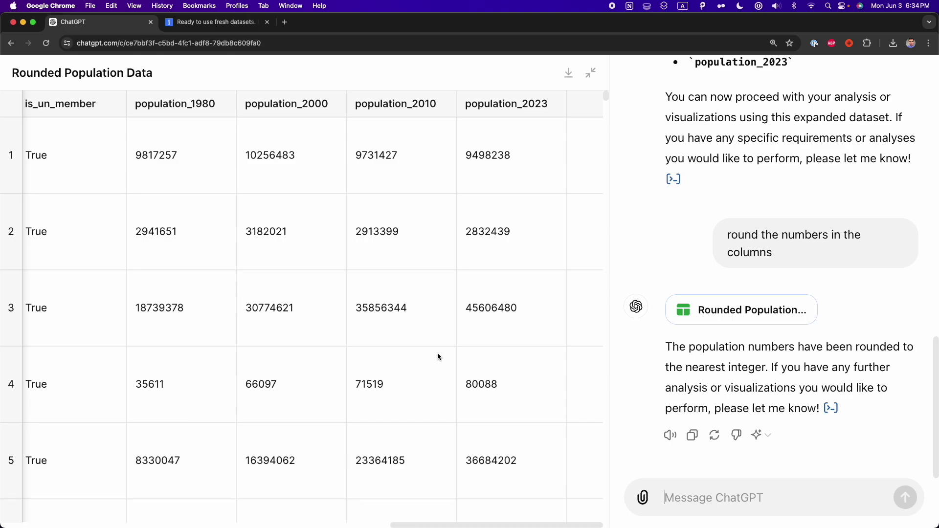
Step: Reference Argentina's row 7 and send the pasted request to chart its 1980–2023 population growth
scroll(437, 353, left, 10)
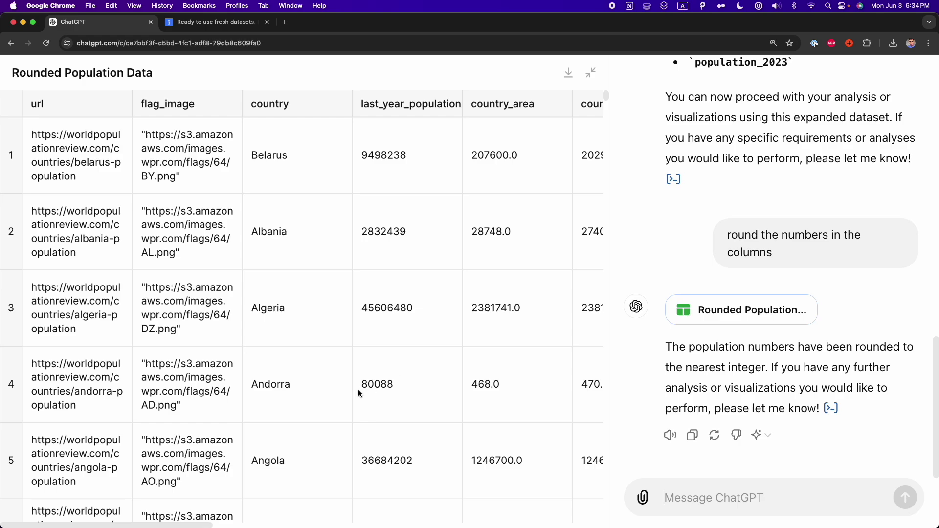
scroll(358, 389, down, 2)
scroll(358, 390, down, 5)
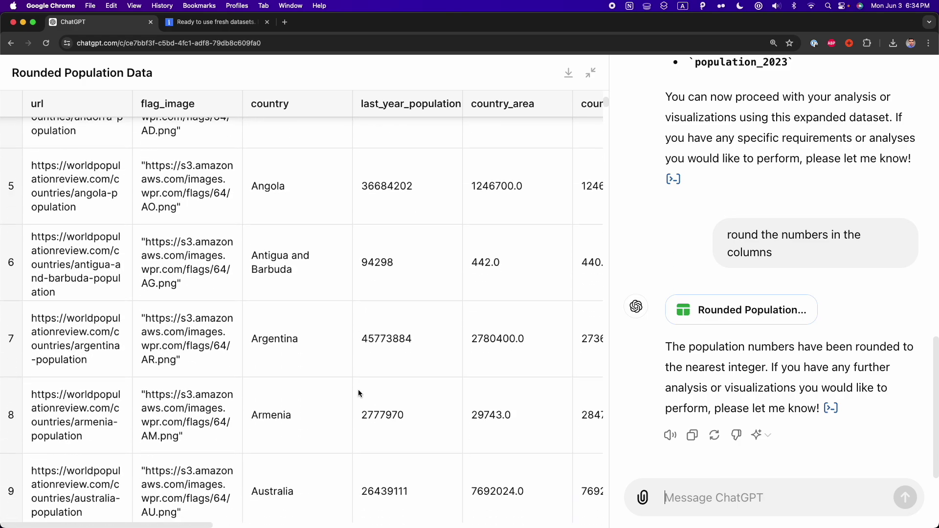
click(12, 338)
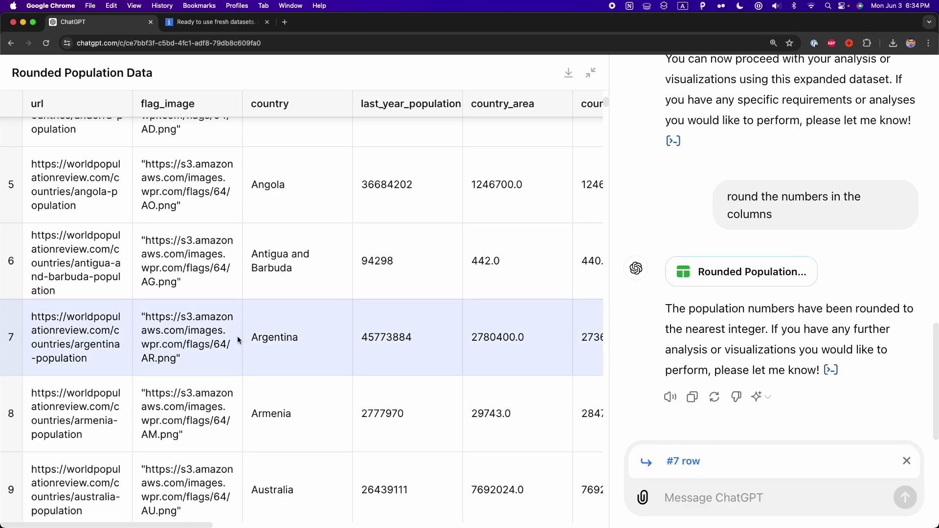
click(752, 501)
text(visualize the population grow between 1980 and 2023 for this country)
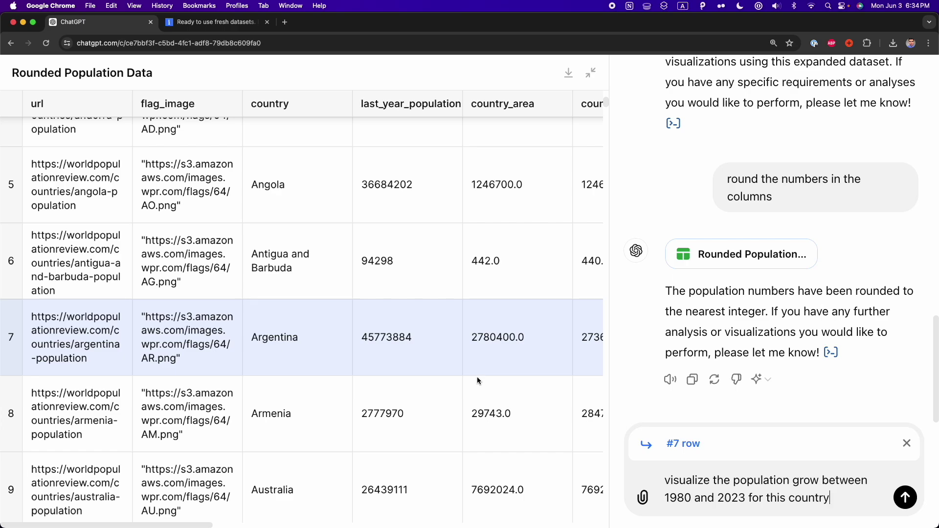
scroll(331, 368, right, 10)
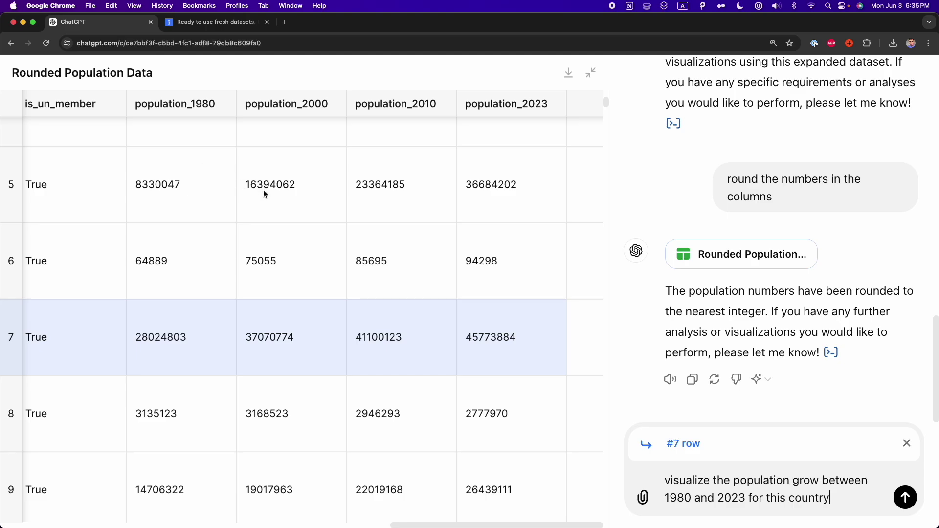
click(905, 497)
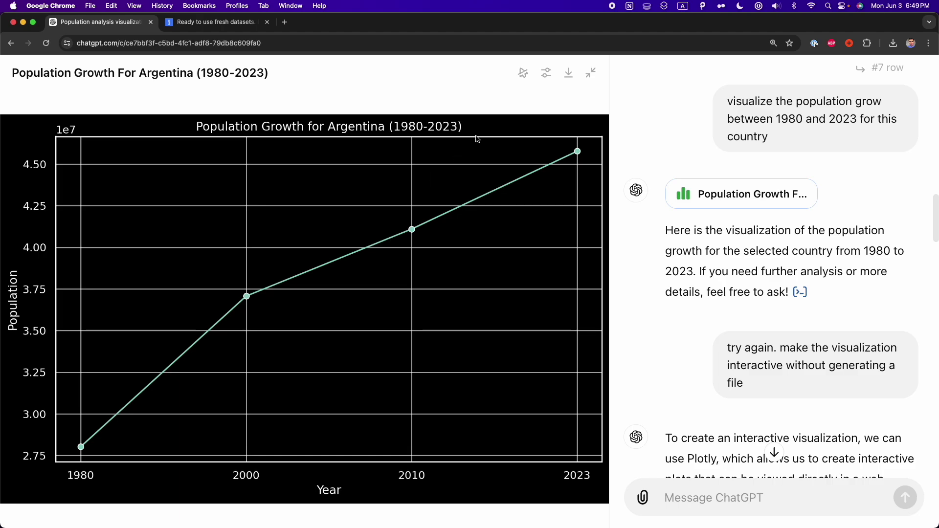
Step: Make the Afghanistan–Argentina comparison chart interactive, then review earlier prompts and return to it
click(522, 74)
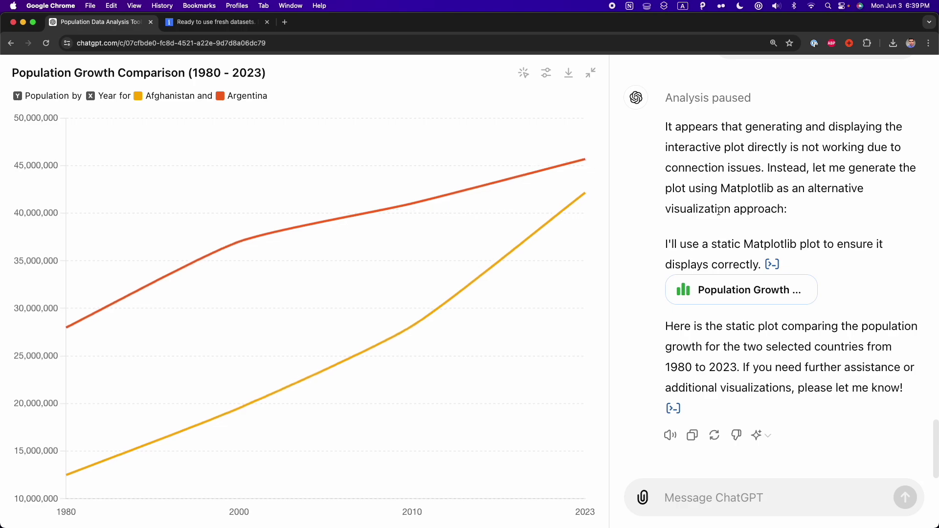
scroll(717, 210, up, 10)
scroll(718, 210, up, 10)
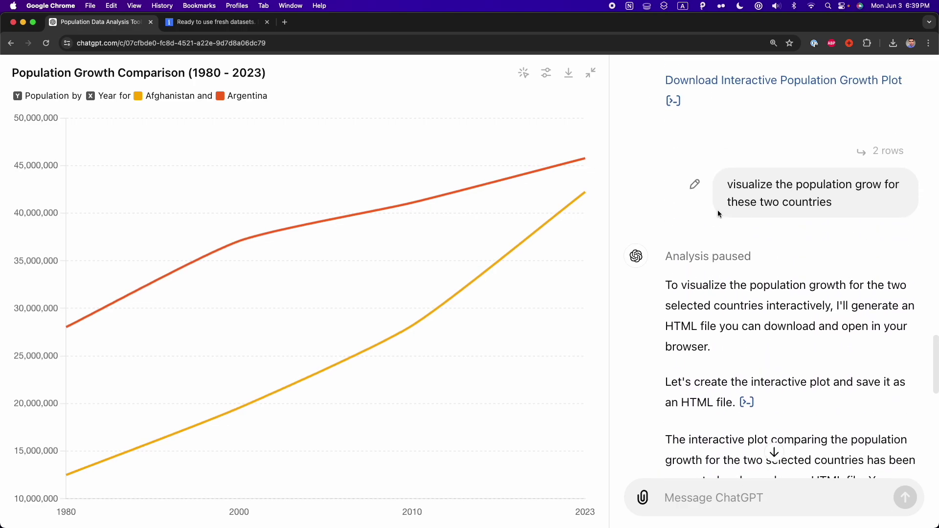
scroll(718, 211, up, 15)
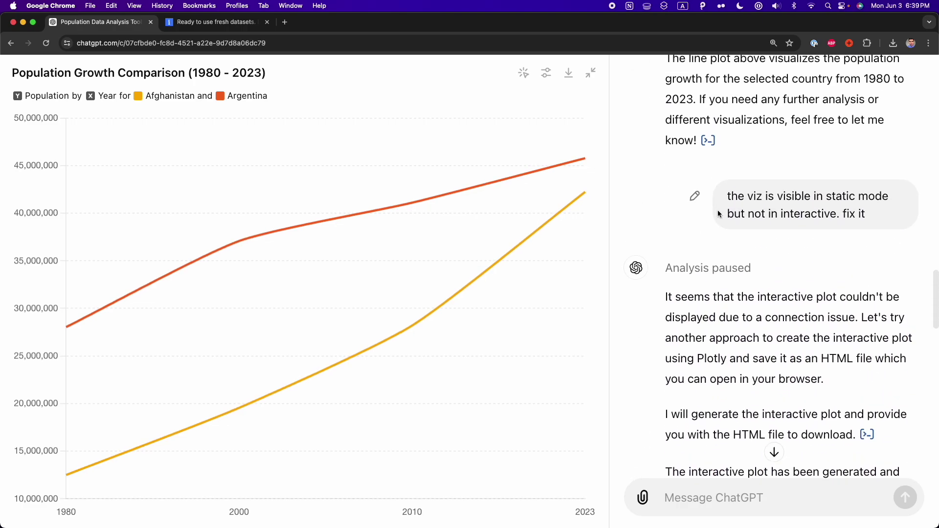
scroll(719, 214, up, 10)
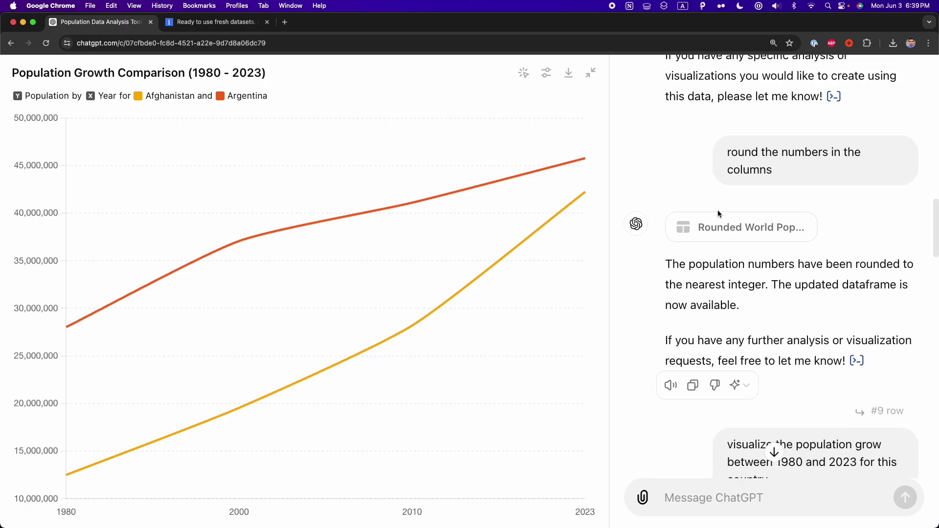
scroll(718, 213, down, 20)
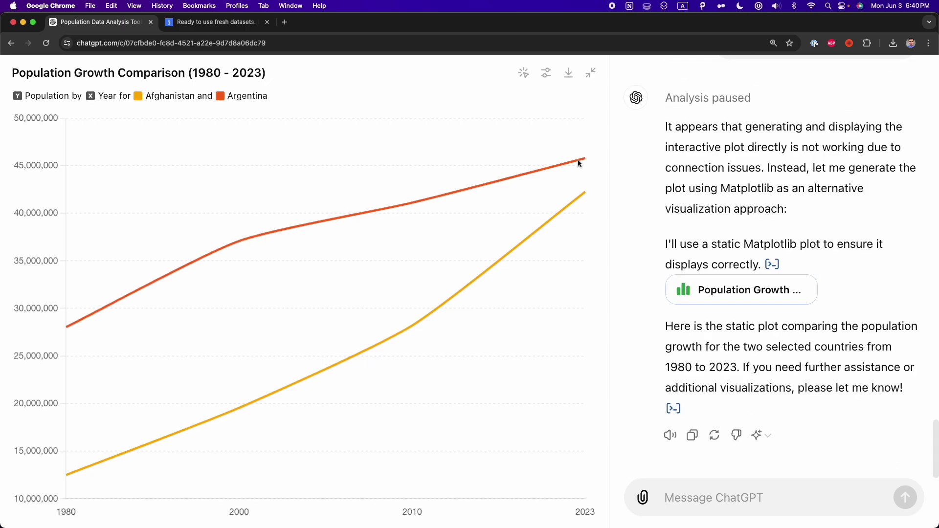
Step: Recolor the comparison chart: Argentina's line blue and Afghanistan's line red
mouse_move(68, 330)
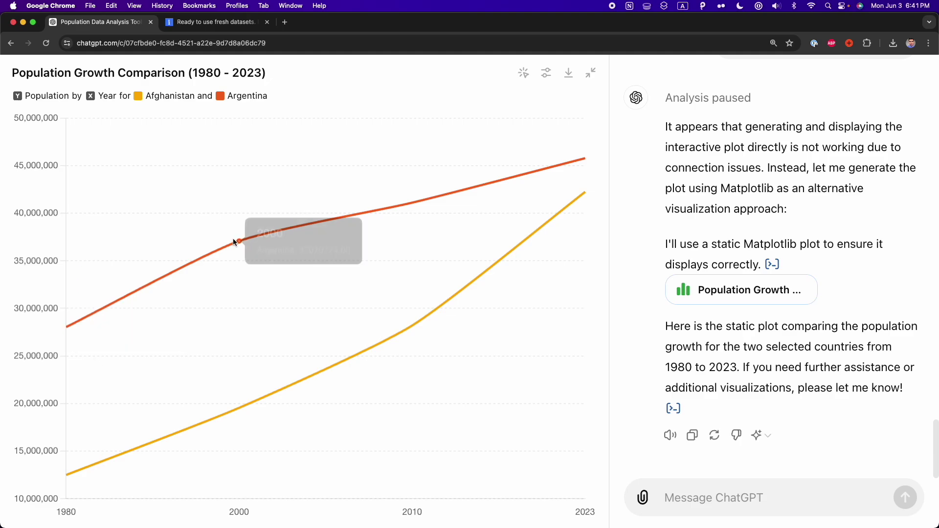
mouse_move(243, 240)
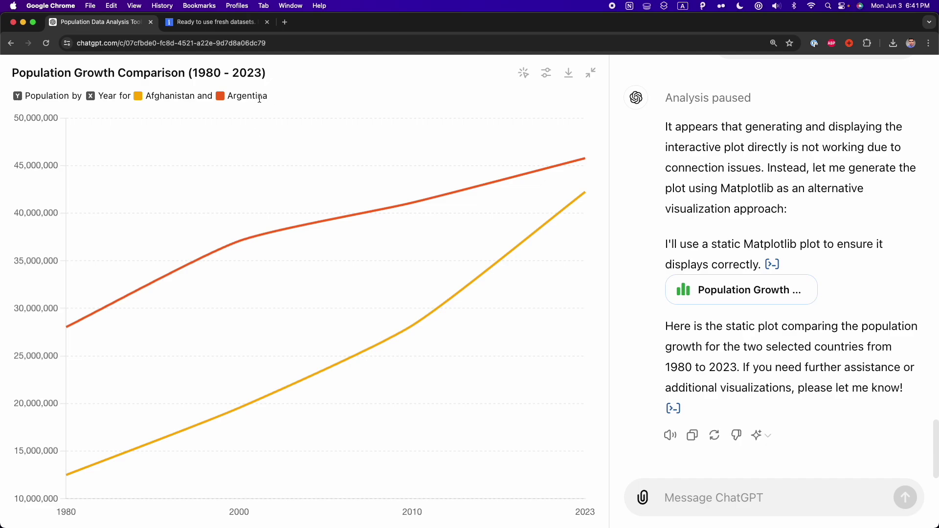
click(546, 73)
click(663, 155)
click(704, 188)
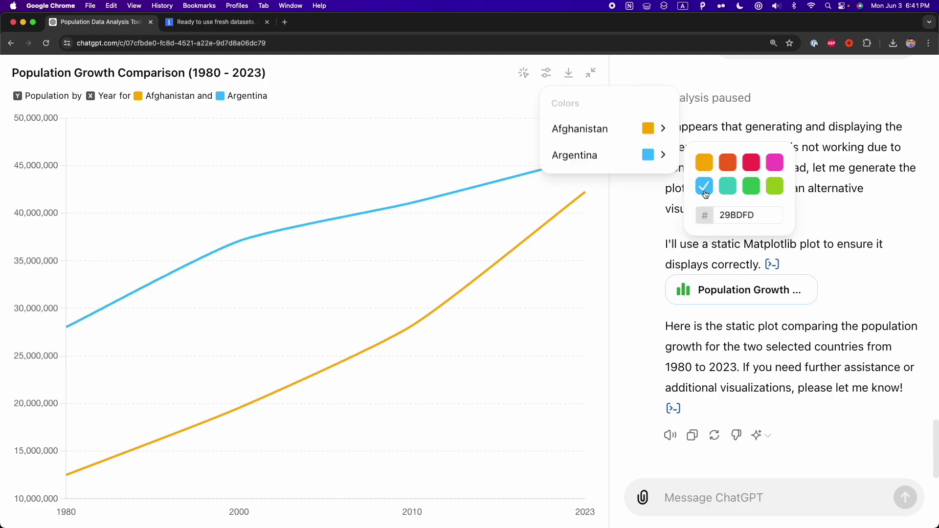
click(647, 129)
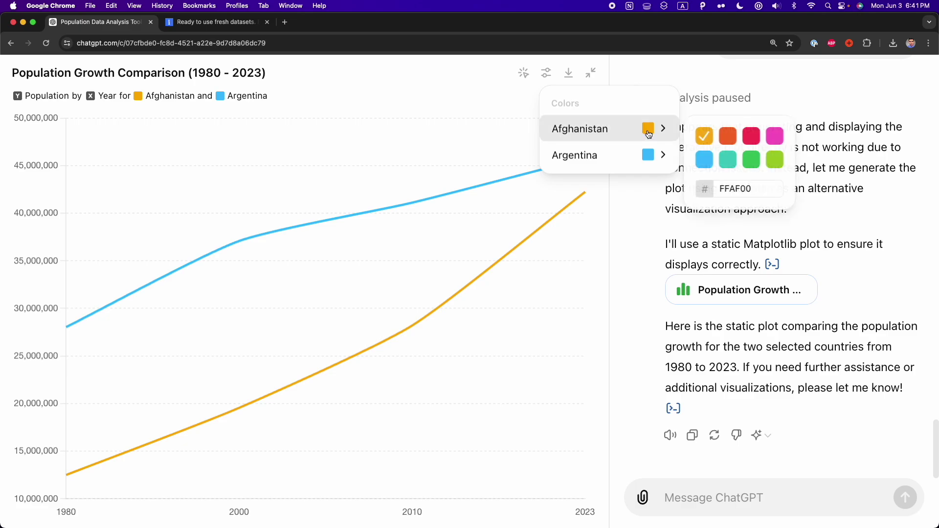
click(752, 147)
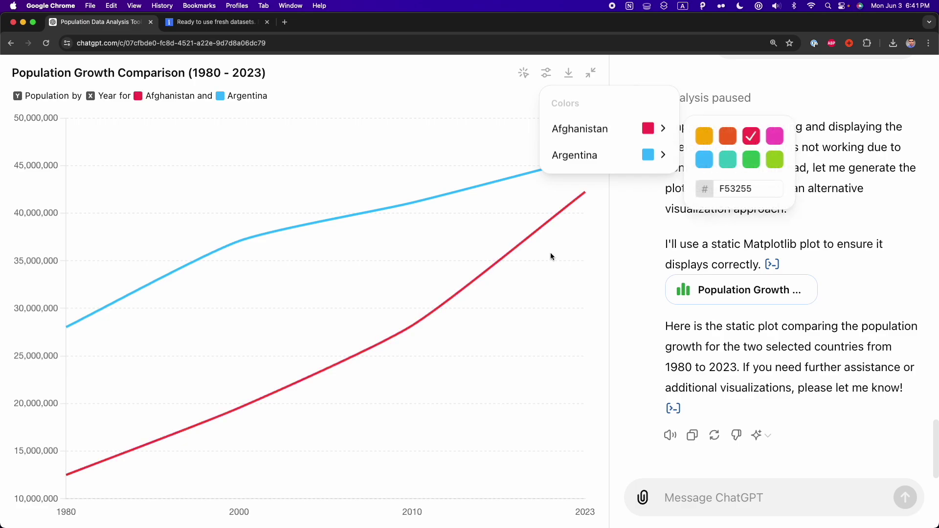
click(383, 181)
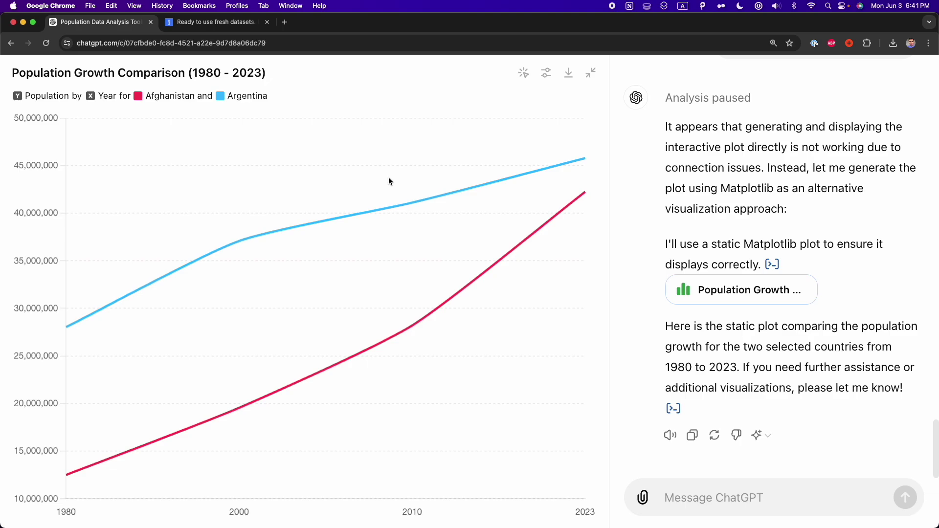
Step: Download the static version of the chart as output.png, then restore the interactive view
click(524, 74)
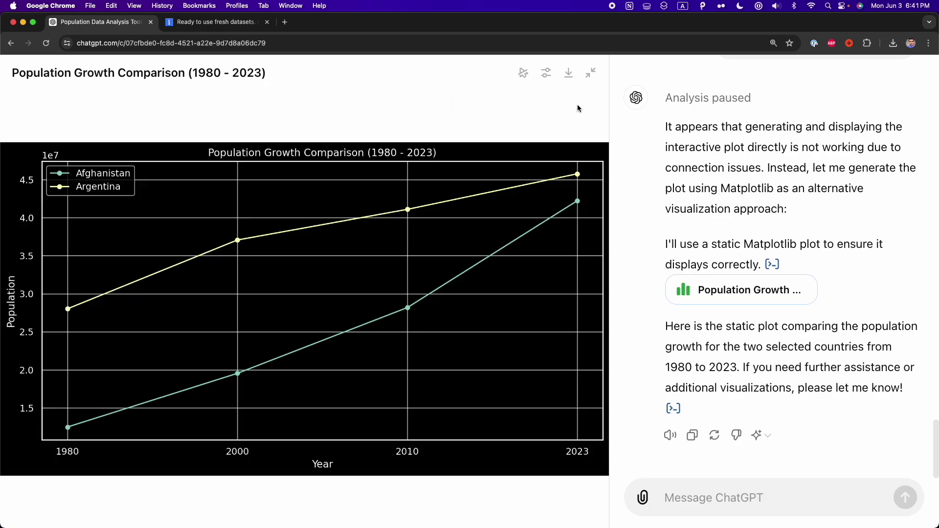
click(568, 74)
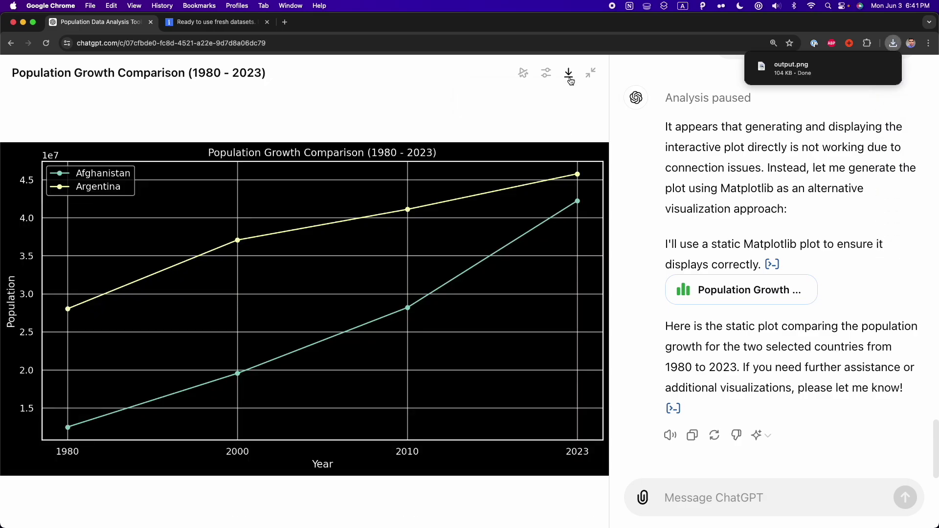
click(524, 74)
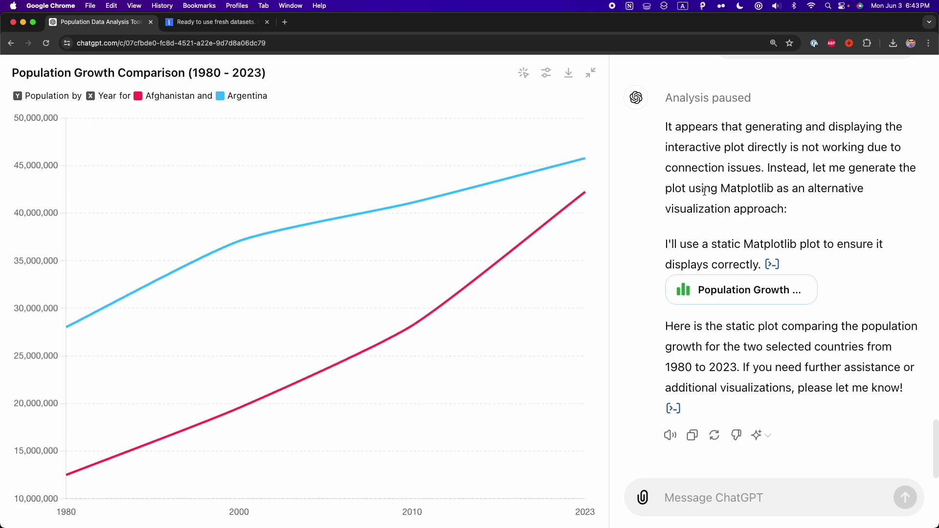
scroll(735, 250, up, 15)
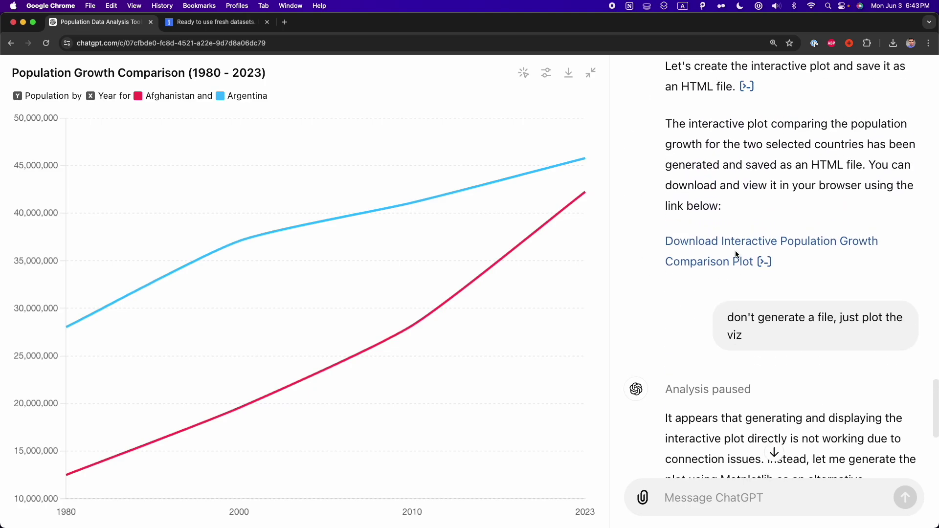
Step: Scroll back through the chat and open the 'Rounded World Population Data' table card
scroll(735, 251, up, 8)
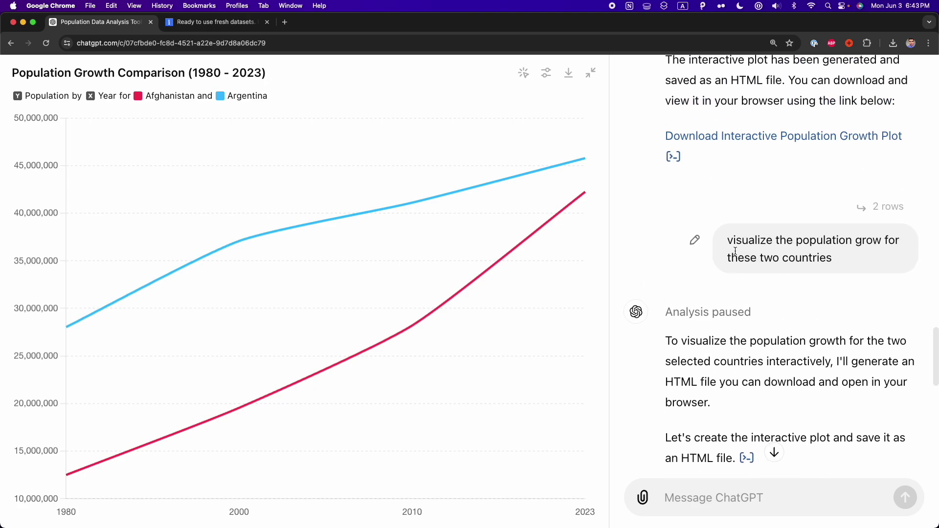
scroll(735, 254, up, 5)
click(714, 299)
scroll(719, 293, up, 5)
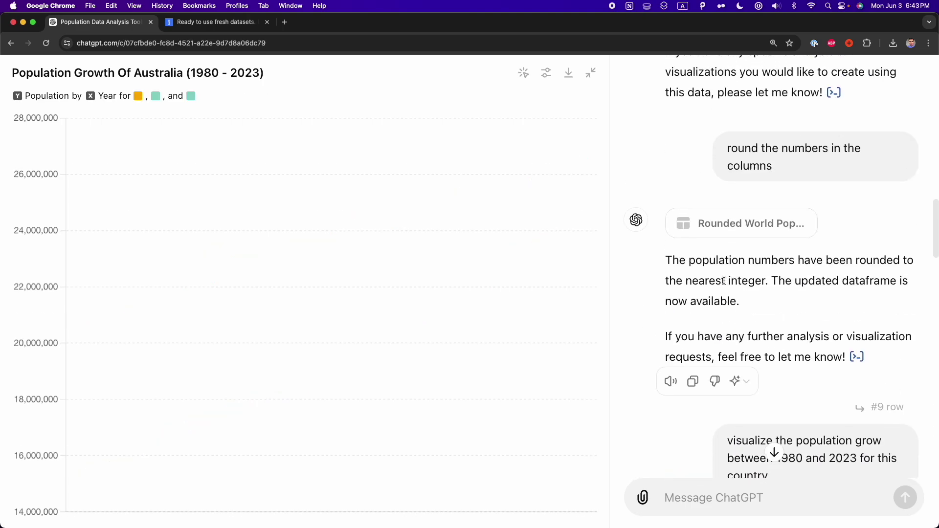
click(731, 223)
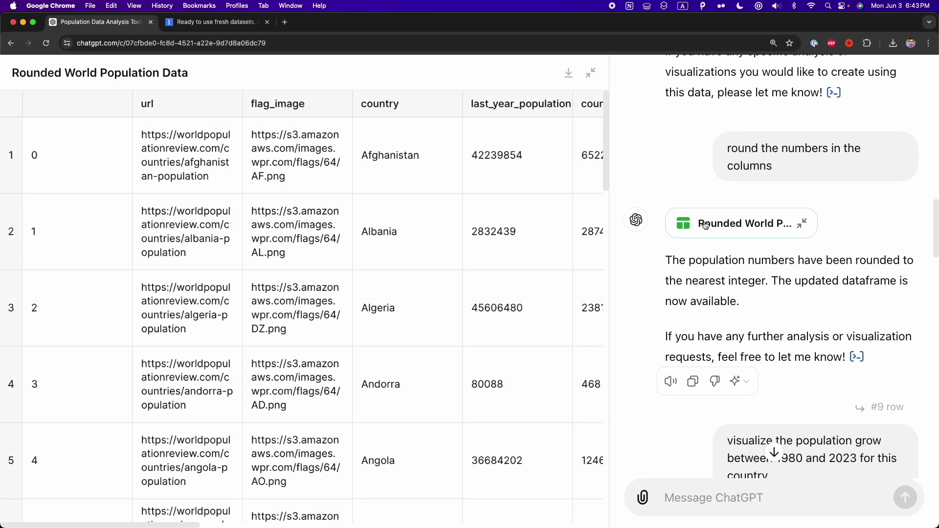